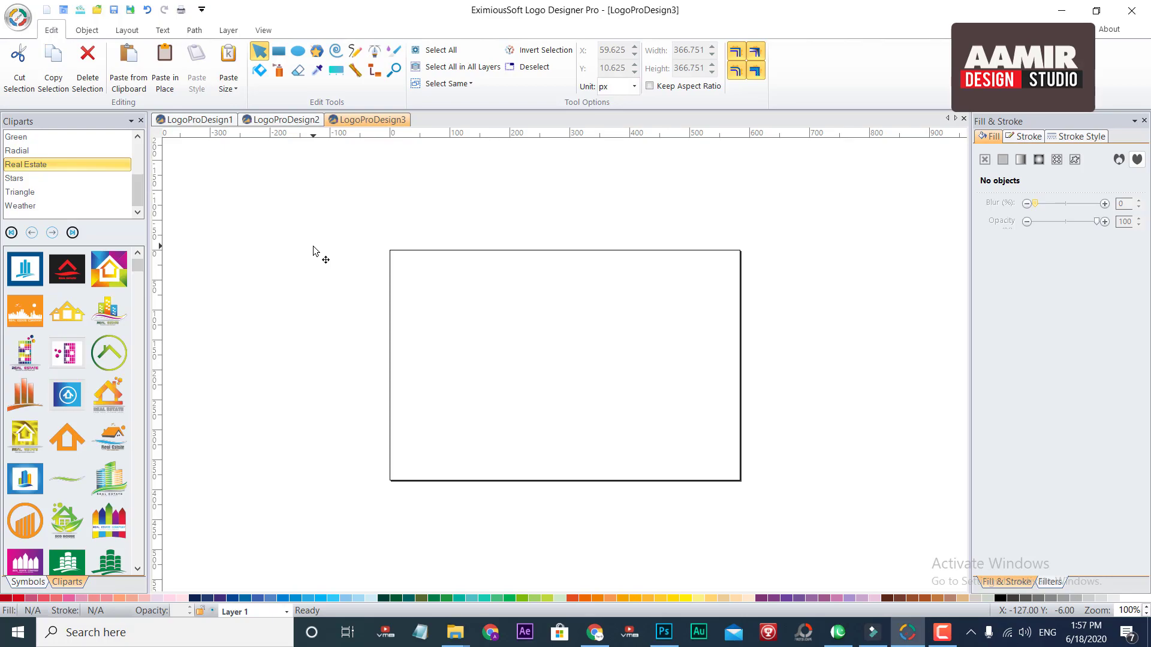
Step: Browse the Signs, Sports and Leisure, Symbols and Transportation categories of the symbol library
left_click(28, 581)
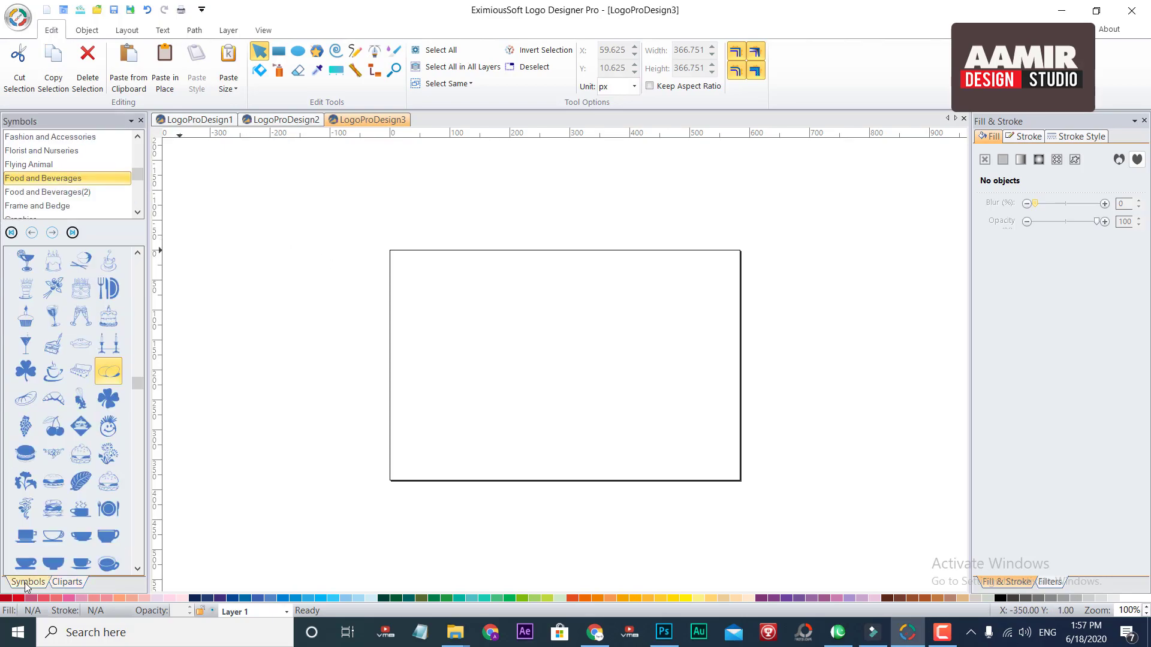
scroll(44, 186, "down", 8)
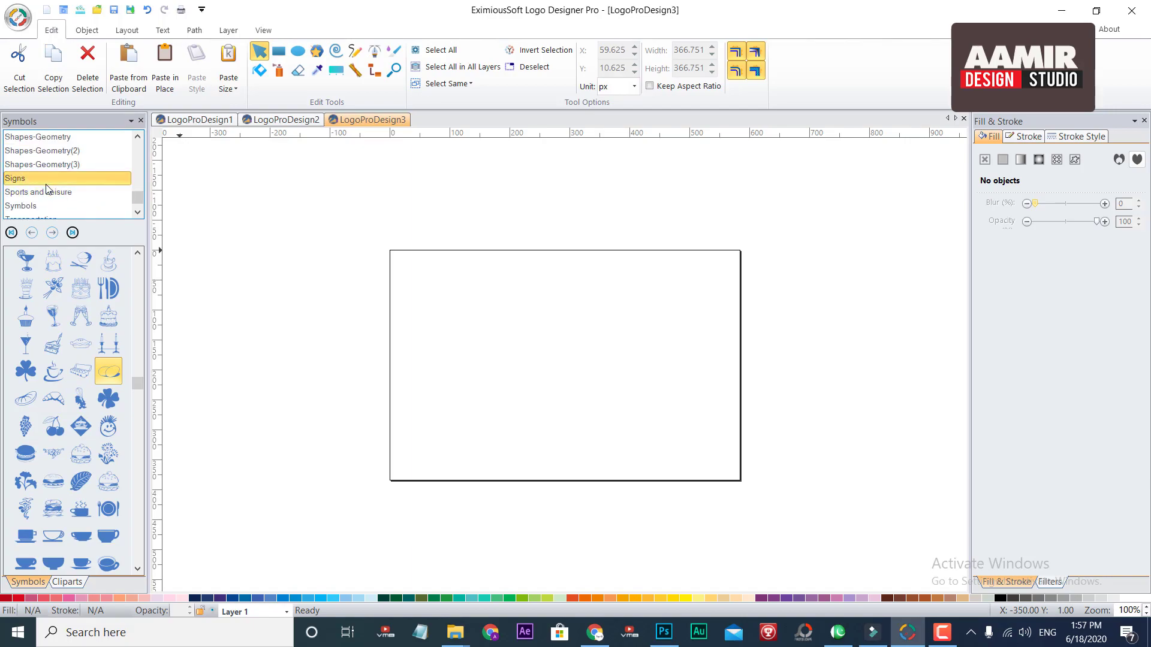
left_click(46, 183)
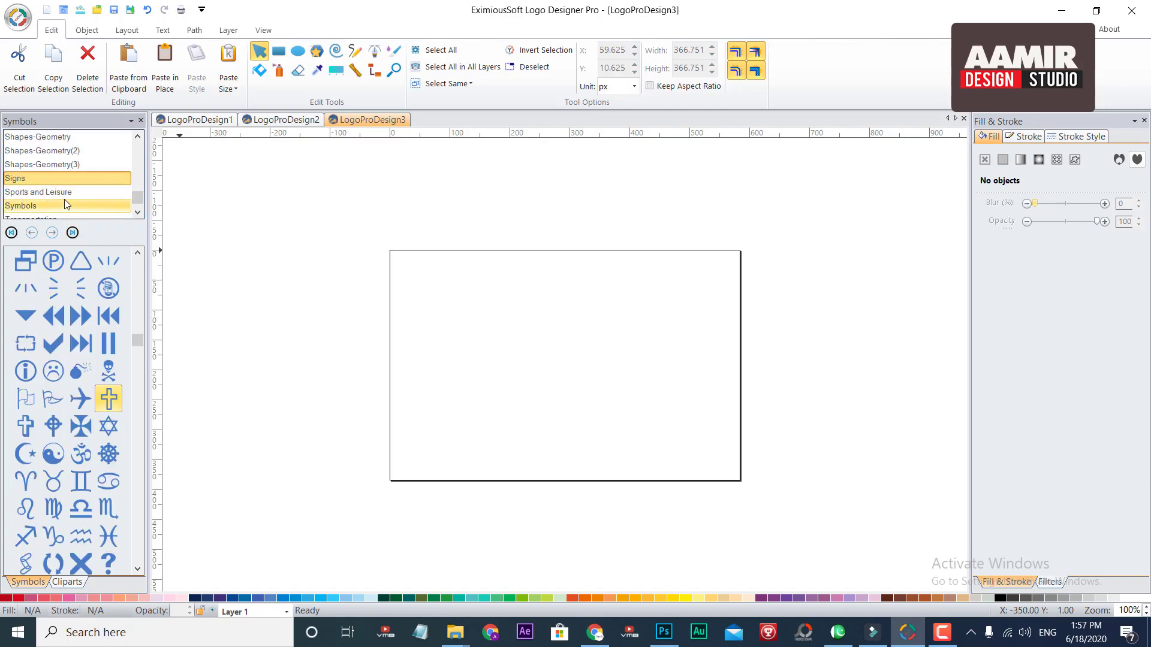
left_click(64, 192)
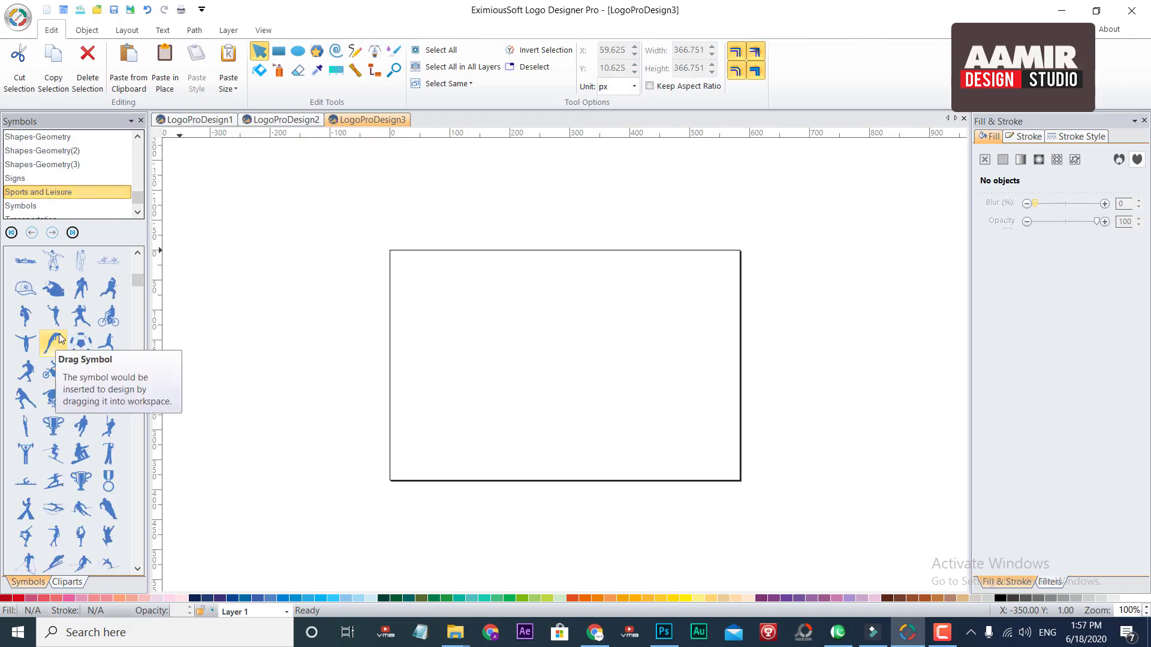
left_click_drag(137, 281, 162, 257)
left_click(45, 204)
scroll(45, 200, "down", 1)
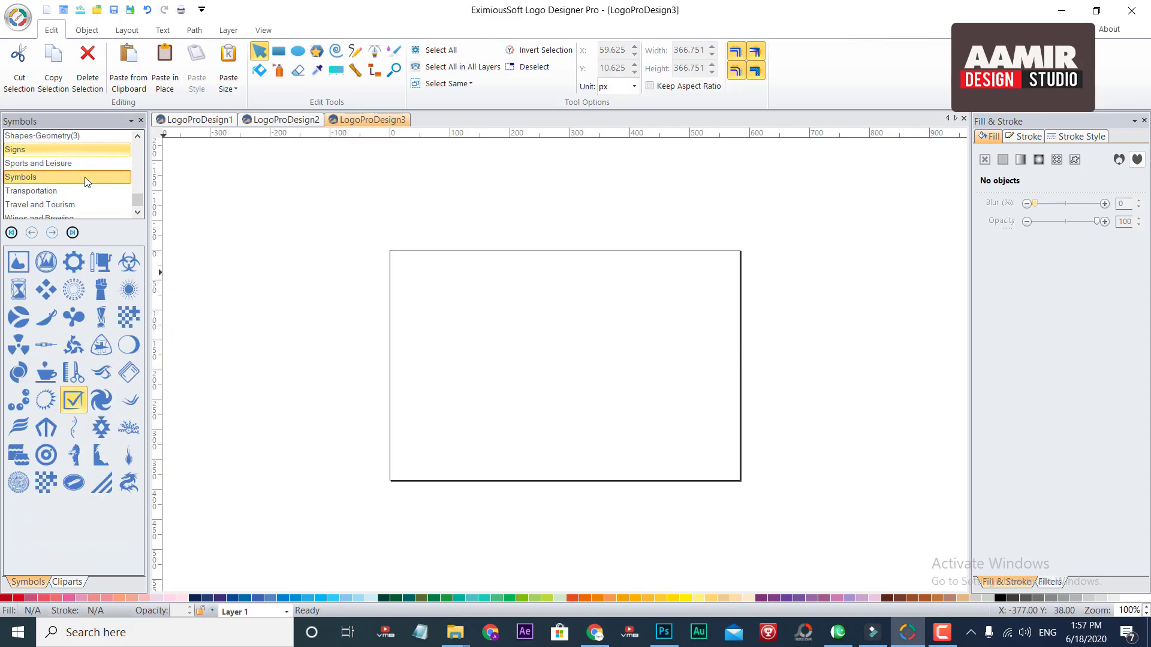
left_click(85, 179)
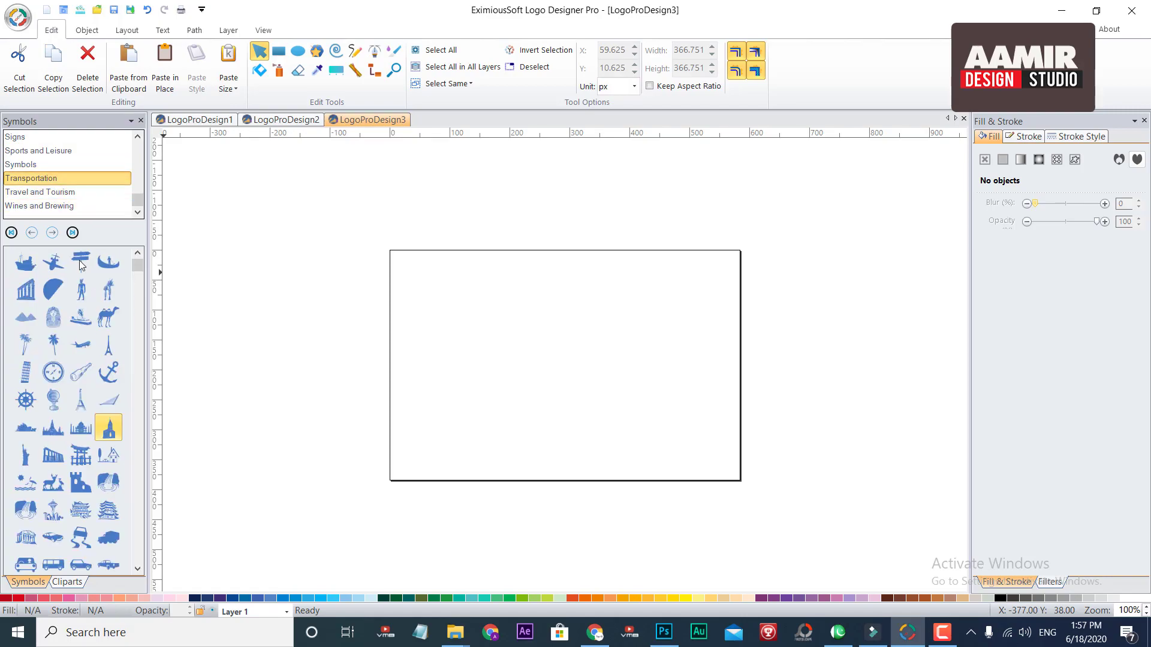
left_click_drag(137, 267, 137, 307)
scroll(139, 306, "down", 3)
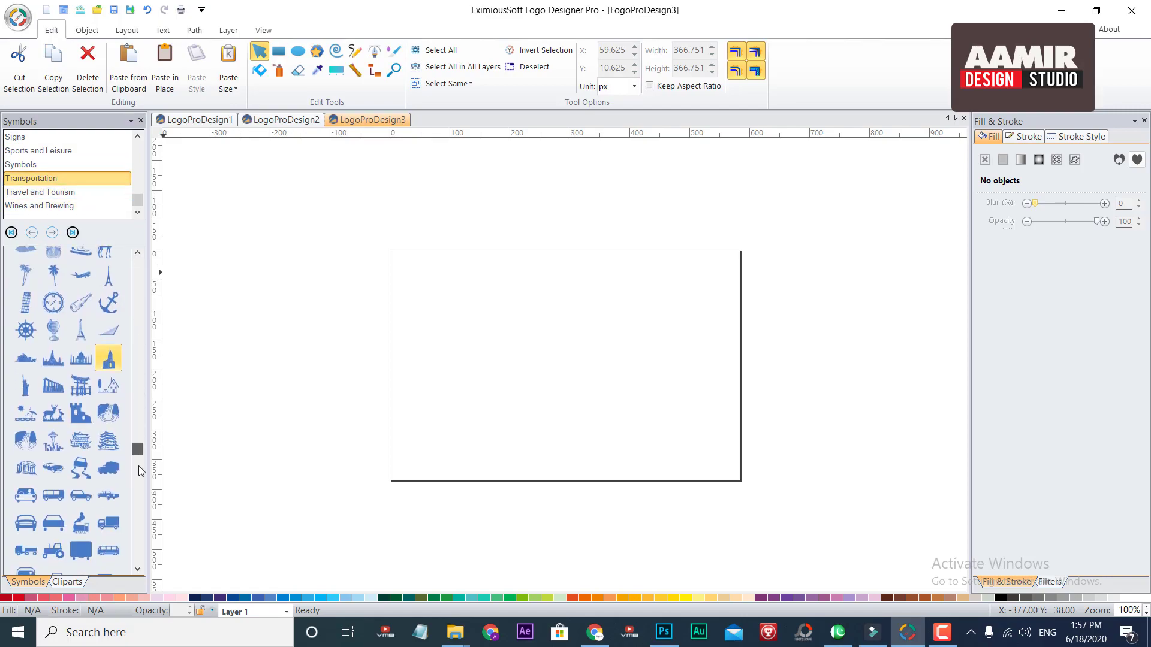
scroll(140, 264, "up", 3)
scroll(140, 265, "up", 1)
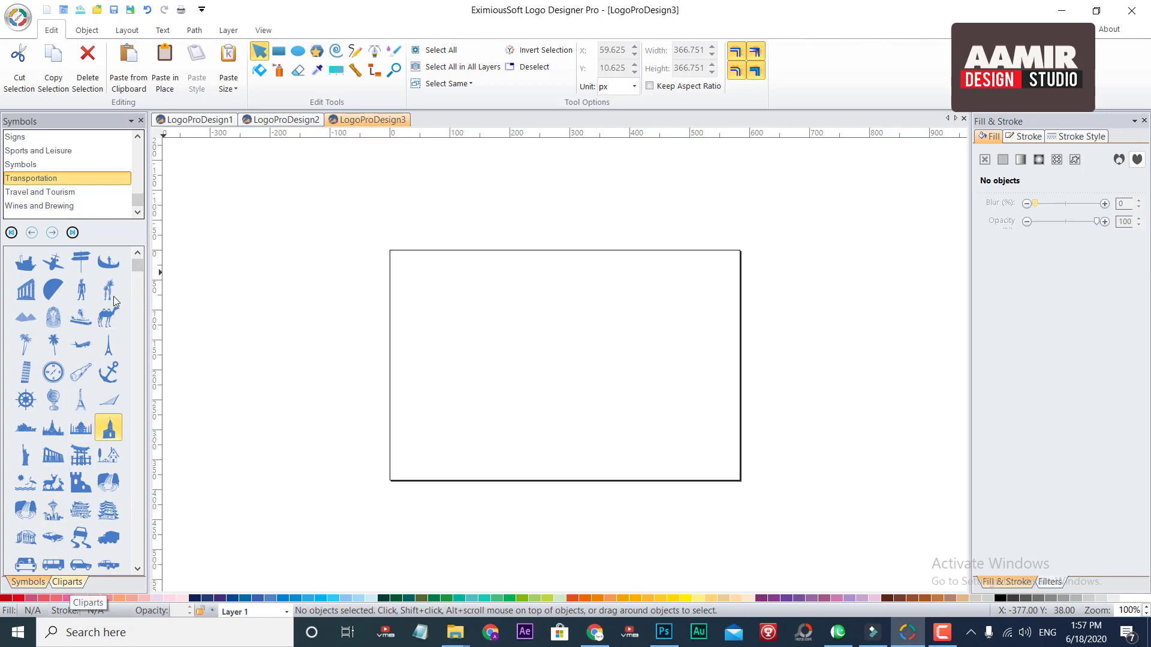
Step: Browse the clipart library's Real Estate and 3D categories
scroll(142, 372, "down", 5)
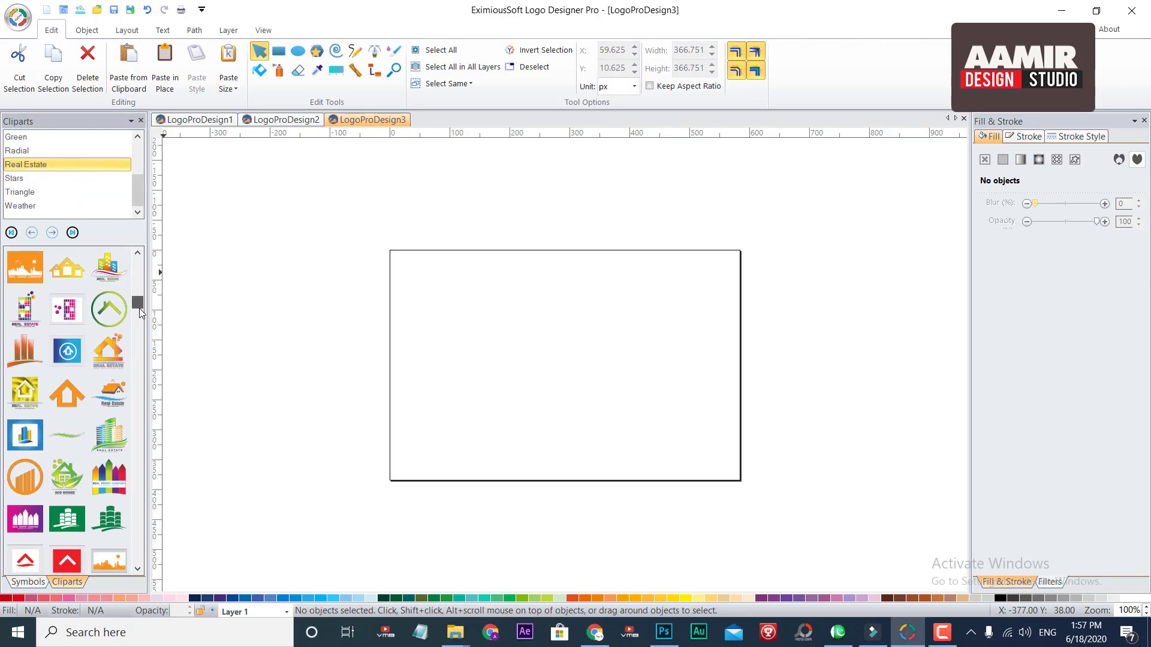
left_click_drag(141, 374, 148, 266)
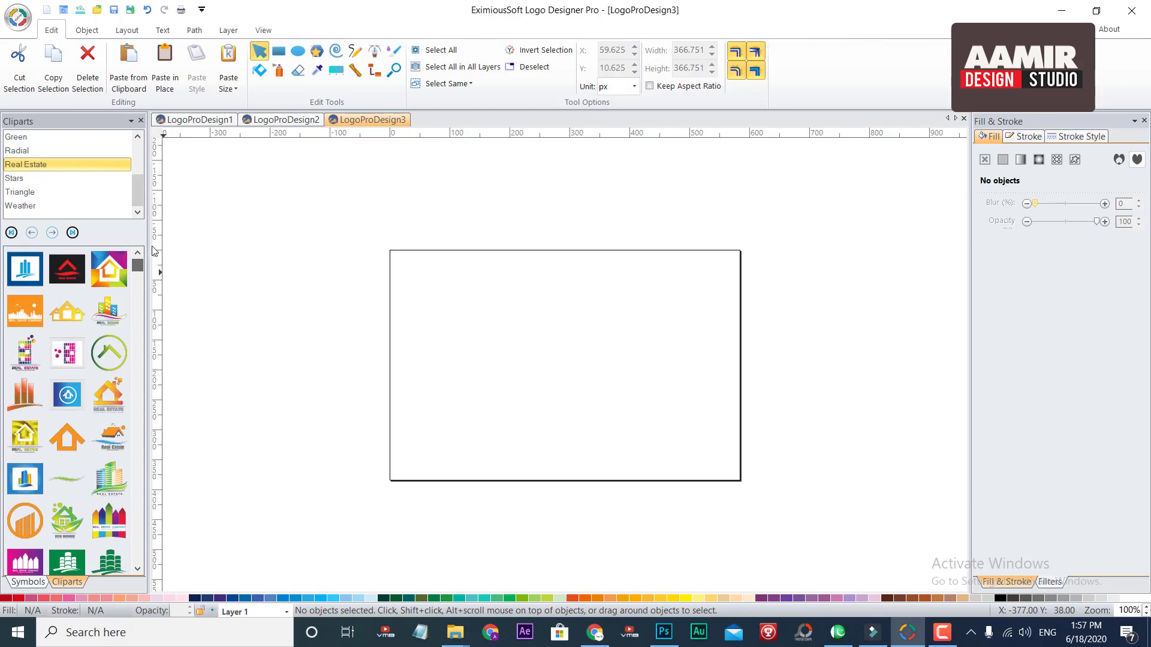
left_click_drag(139, 193, 139, 150)
left_click(69, 138)
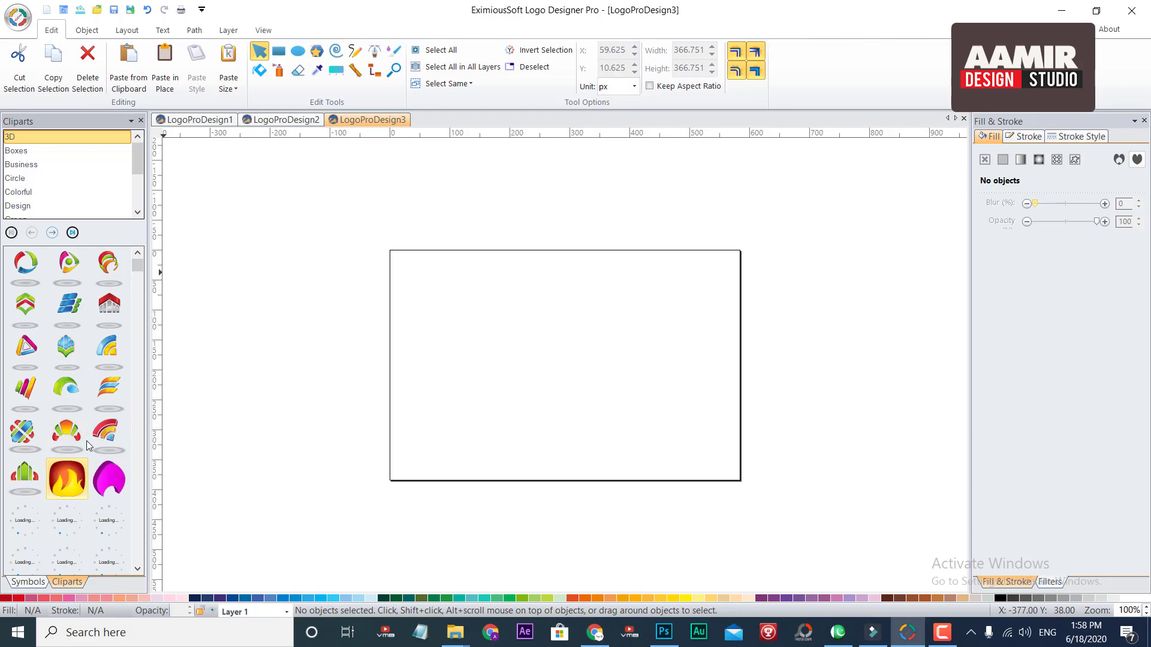
left_click_drag(137, 266, 124, 462)
Step: Insert the brown Coffee logo with the cup from the Business cliparts onto the page
left_click(73, 164)
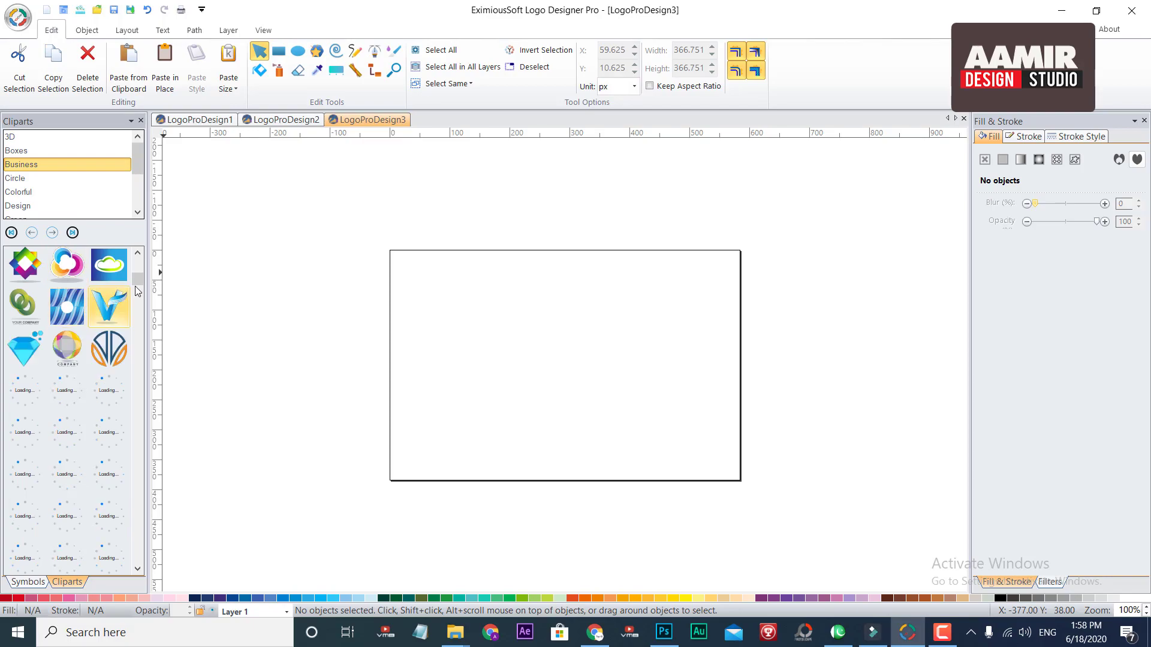
left_click_drag(137, 288, 128, 452)
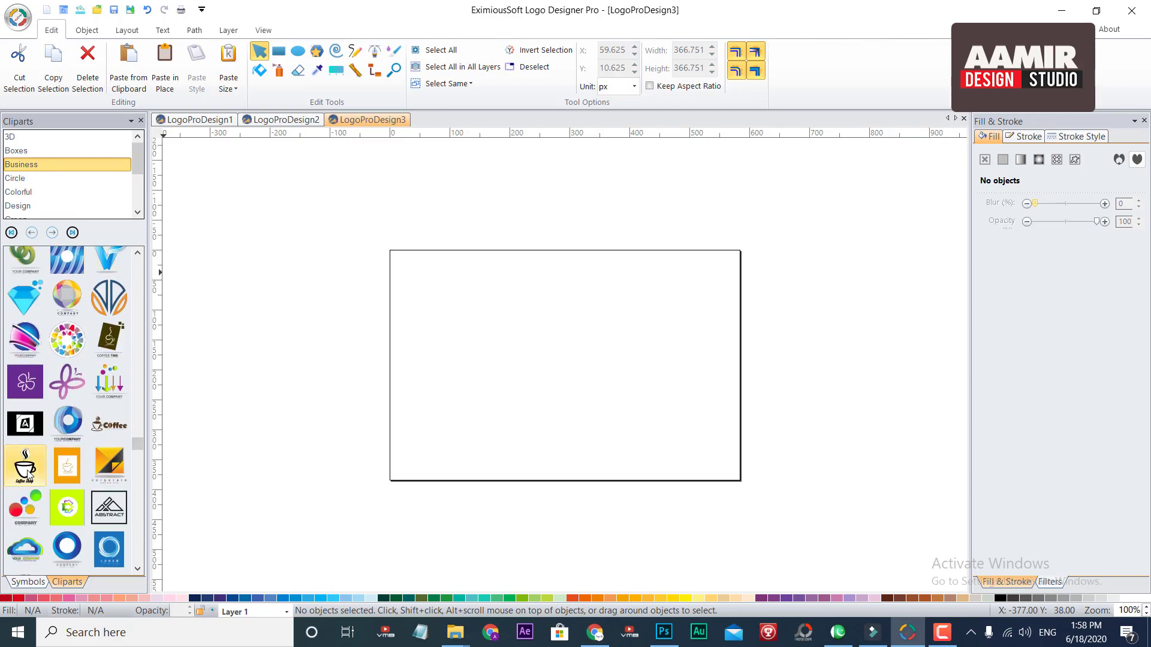
left_click_drag(111, 428, 201, 408)
left_click_drag(100, 425, 483, 373)
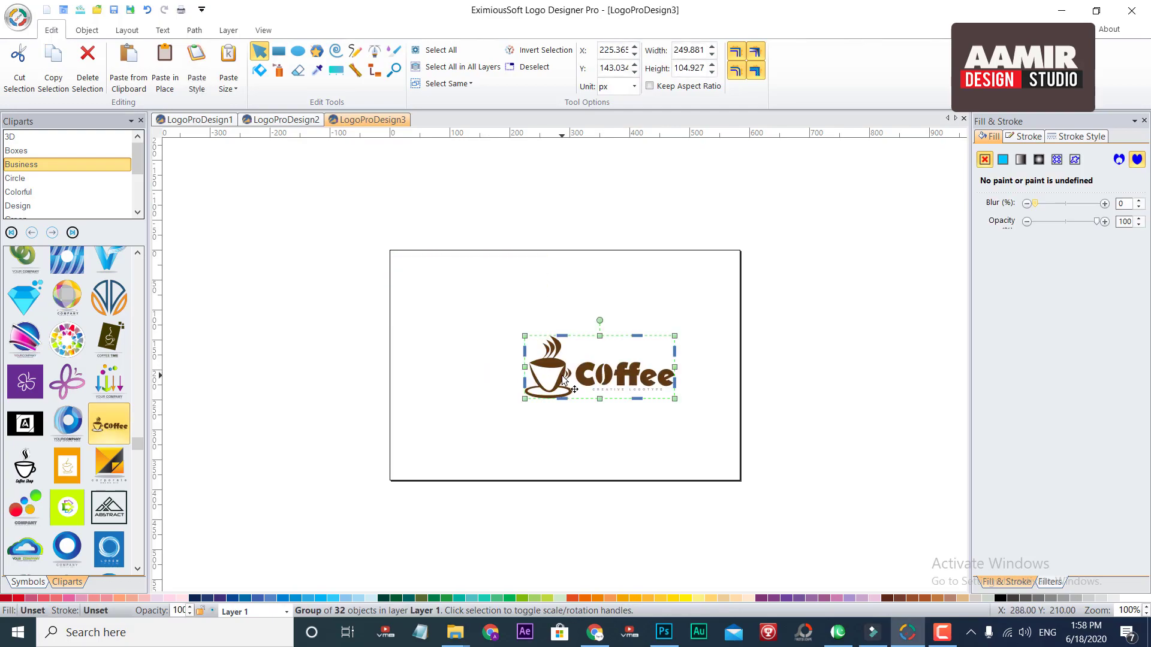
Step: Move the Coffee logo toward the middle of the page and enlarge it to about 378 by 150 px
left_click_drag(581, 373, 540, 352)
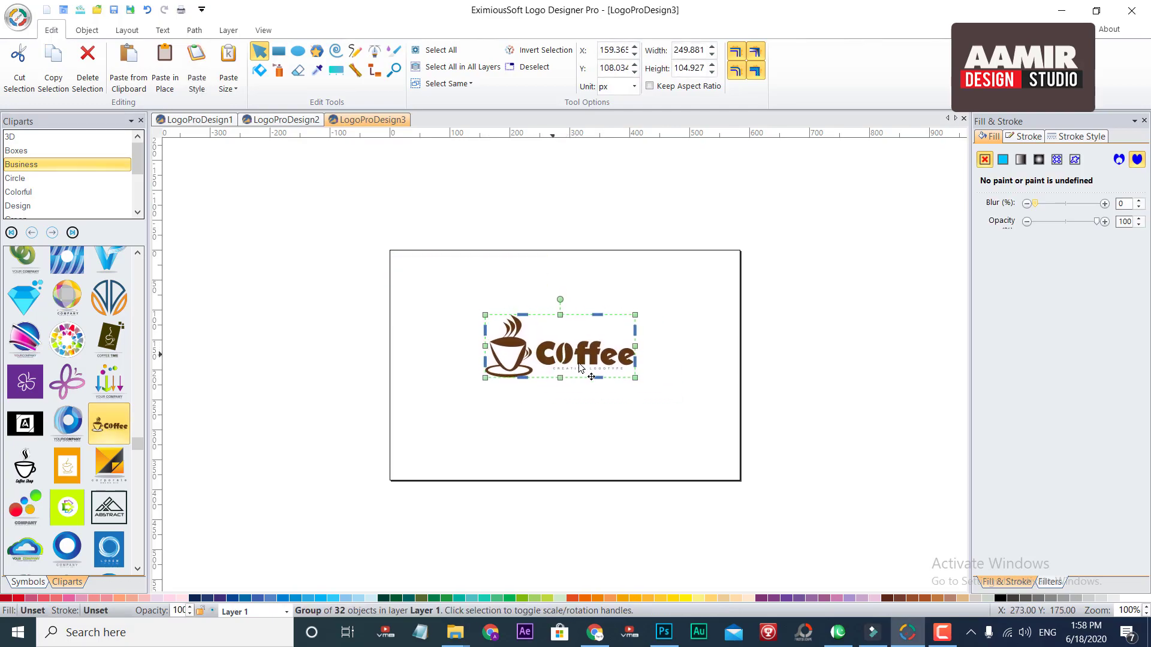
left_click_drag(634, 378, 602, 348)
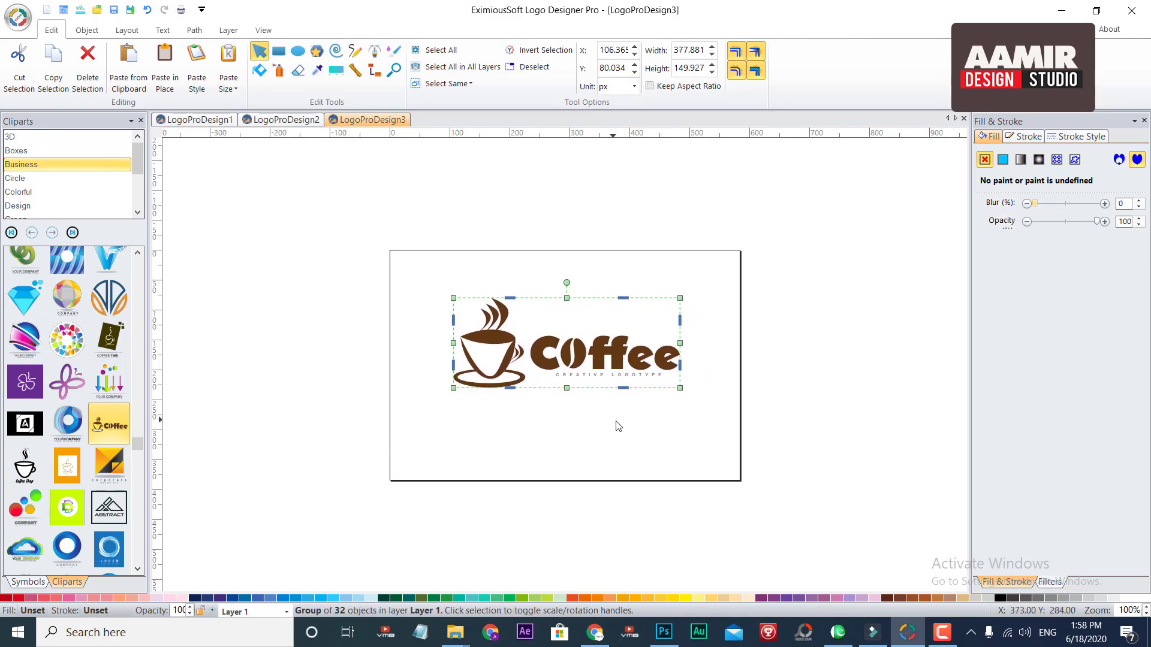
left_click(784, 386)
Step: Try yellow, orange and light brown fills on the Coffee logo, ending with the brown RGB 148, 78, 42
left_click(615, 357)
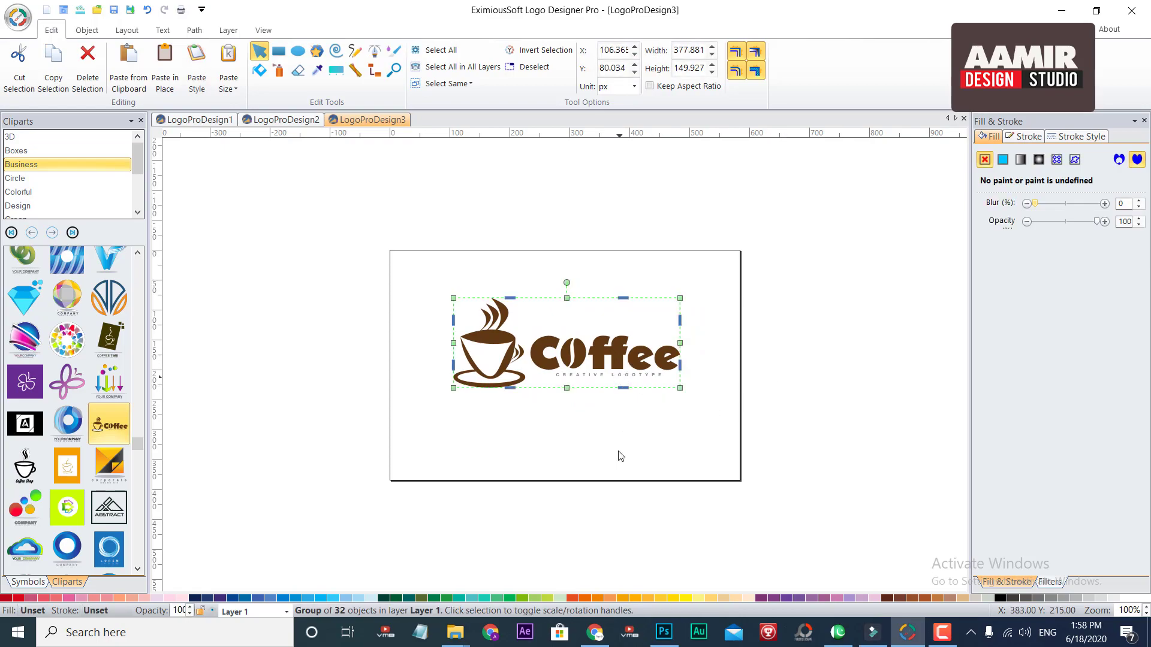
left_click(618, 597)
left_click(634, 597)
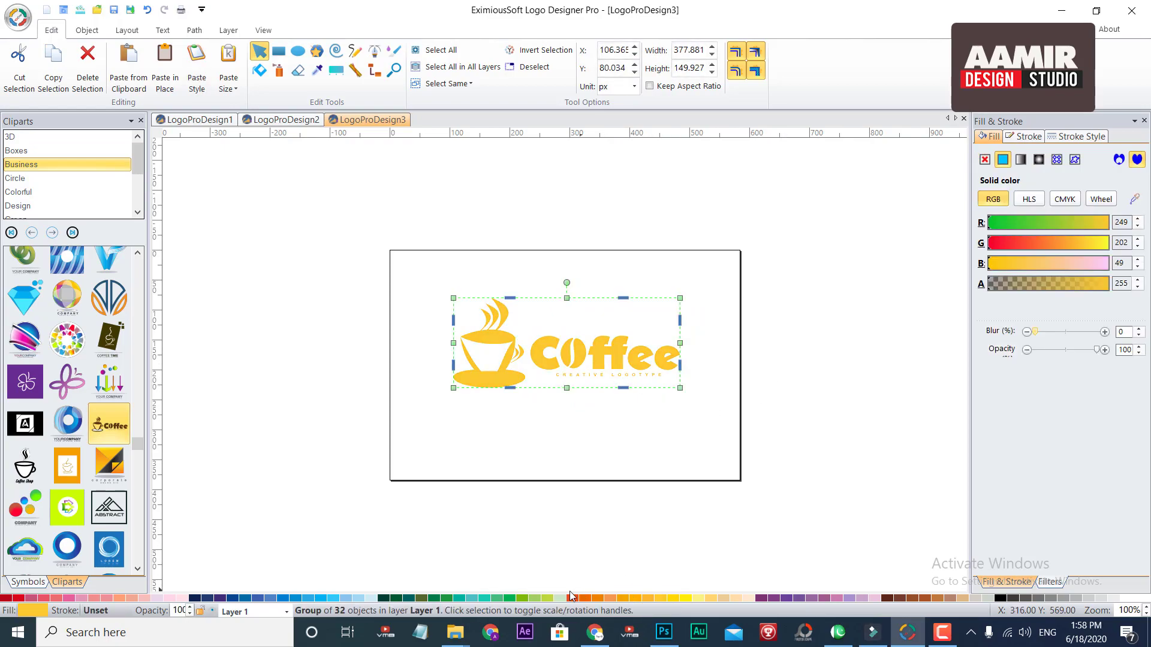
left_click(592, 598)
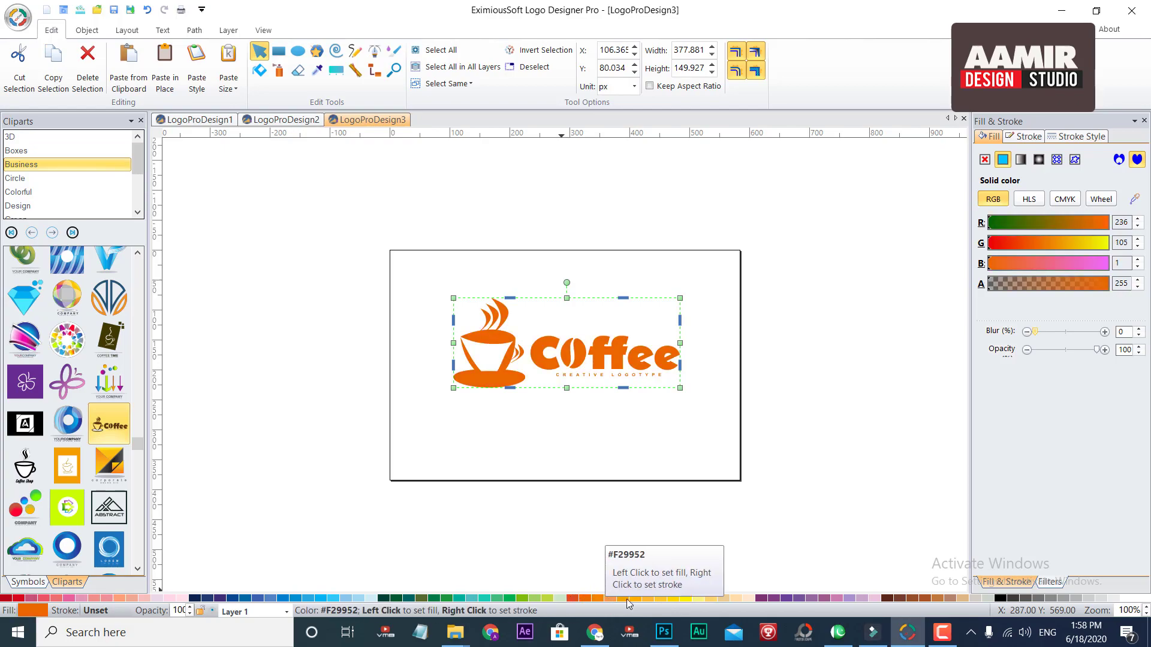
left_click(917, 598)
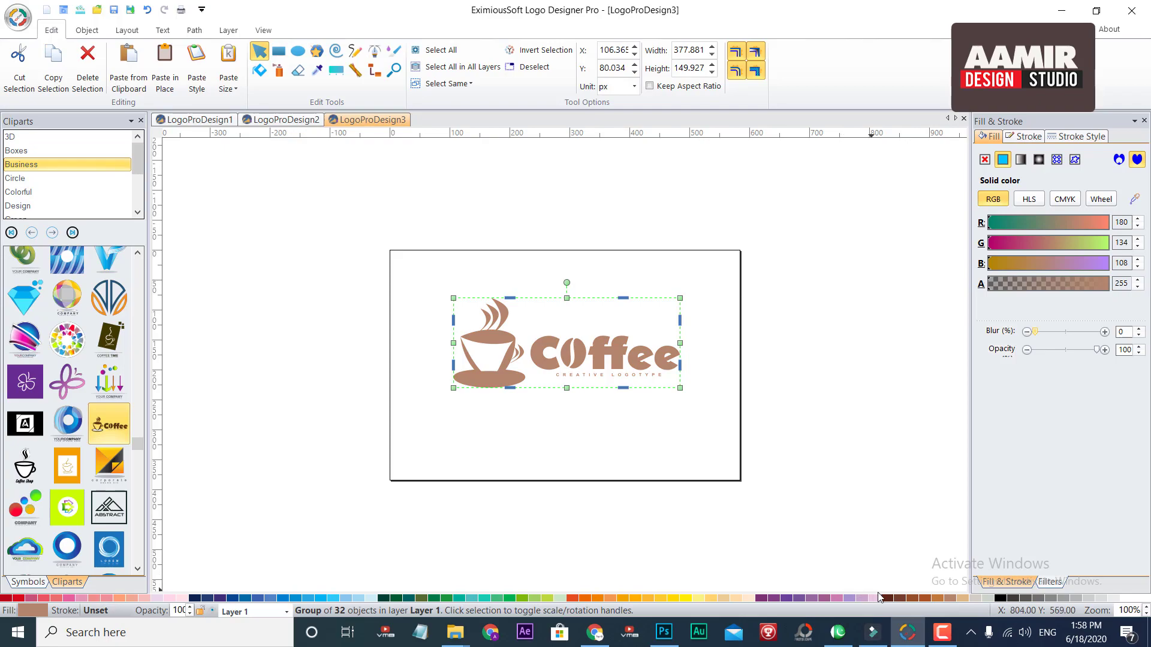
left_click(905, 597)
Step: Delete the Coffee logo from the page
left_click(357, 336)
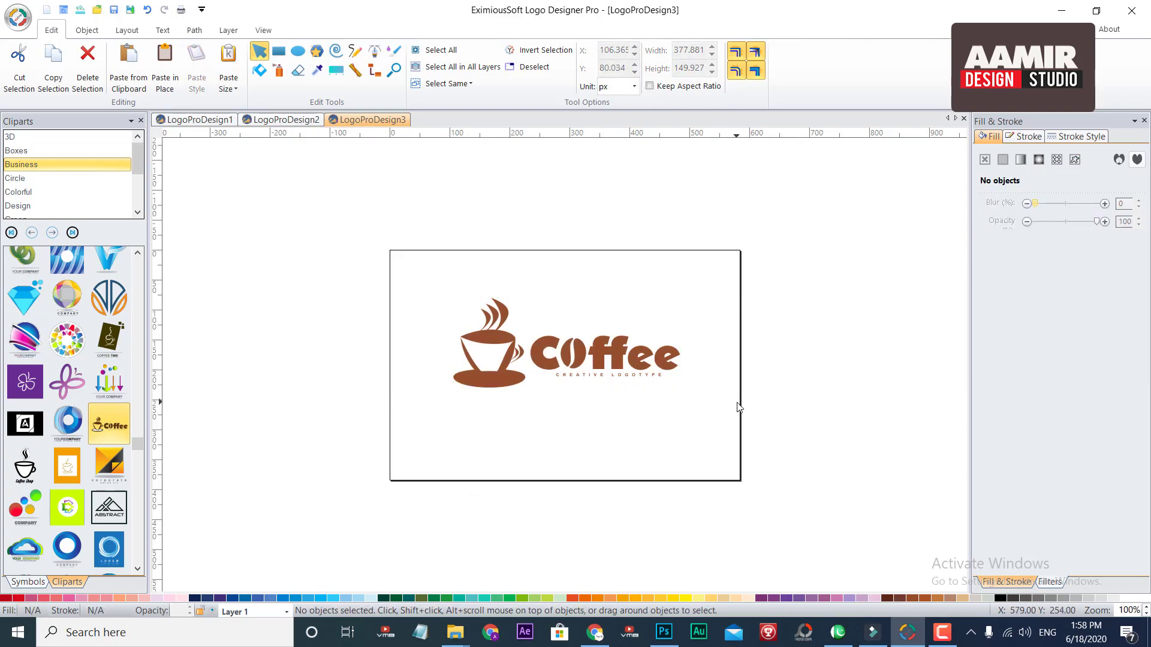
left_click(622, 355)
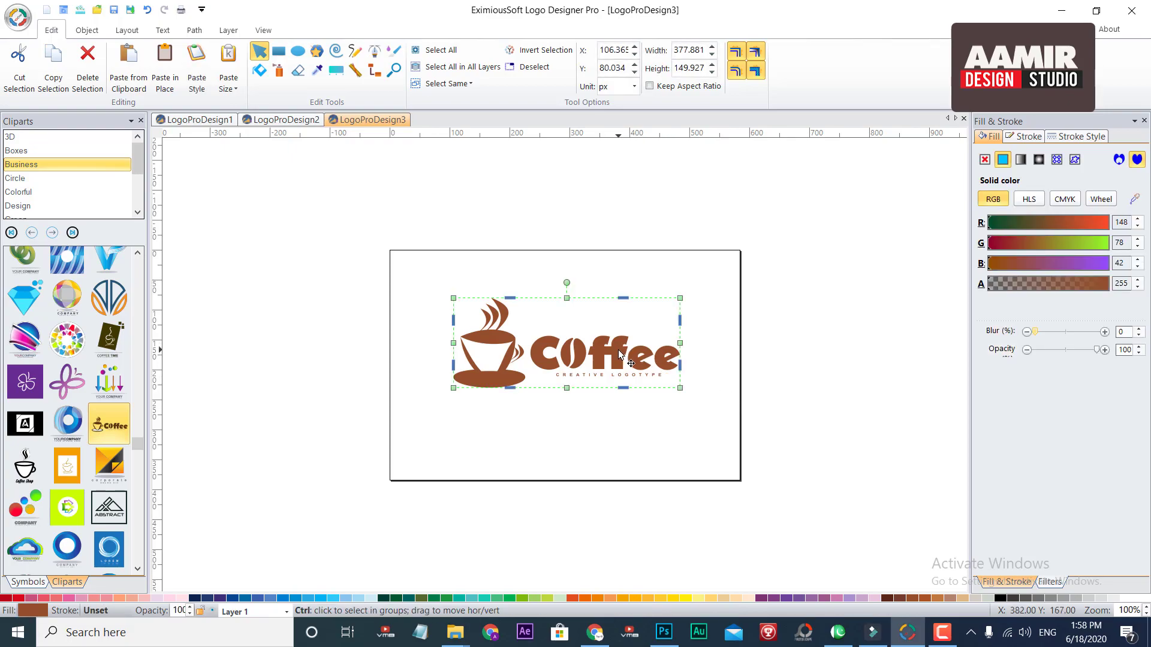
key("Delete")
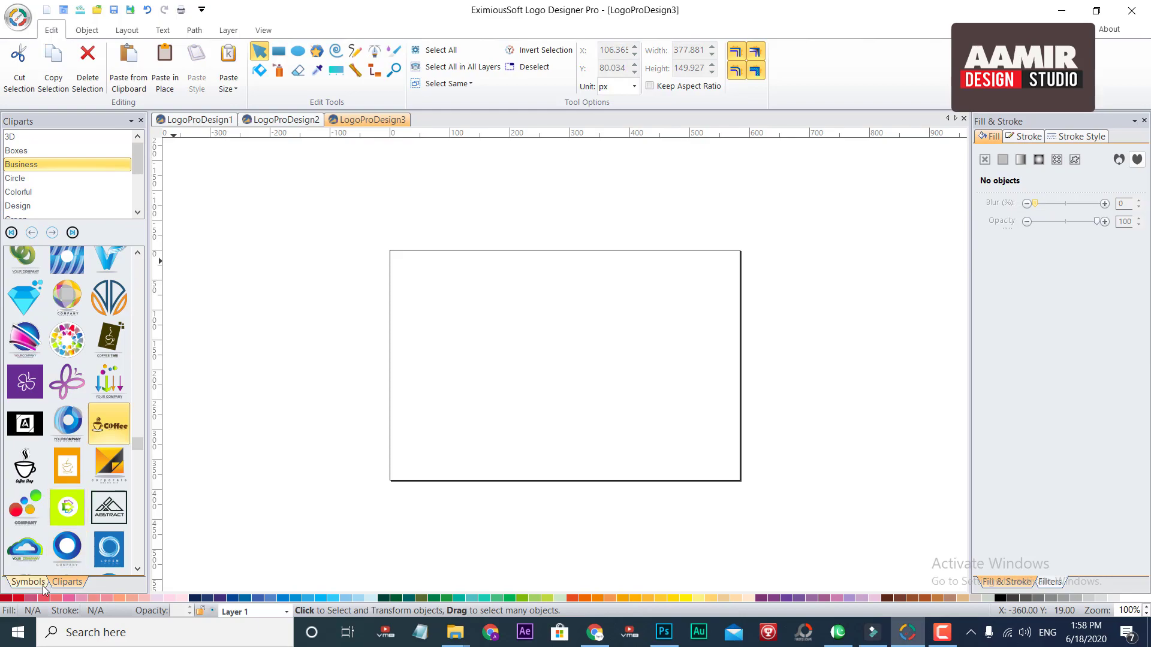
Step: Show the Florist and Nurseries category of the symbol library
left_click(27, 582)
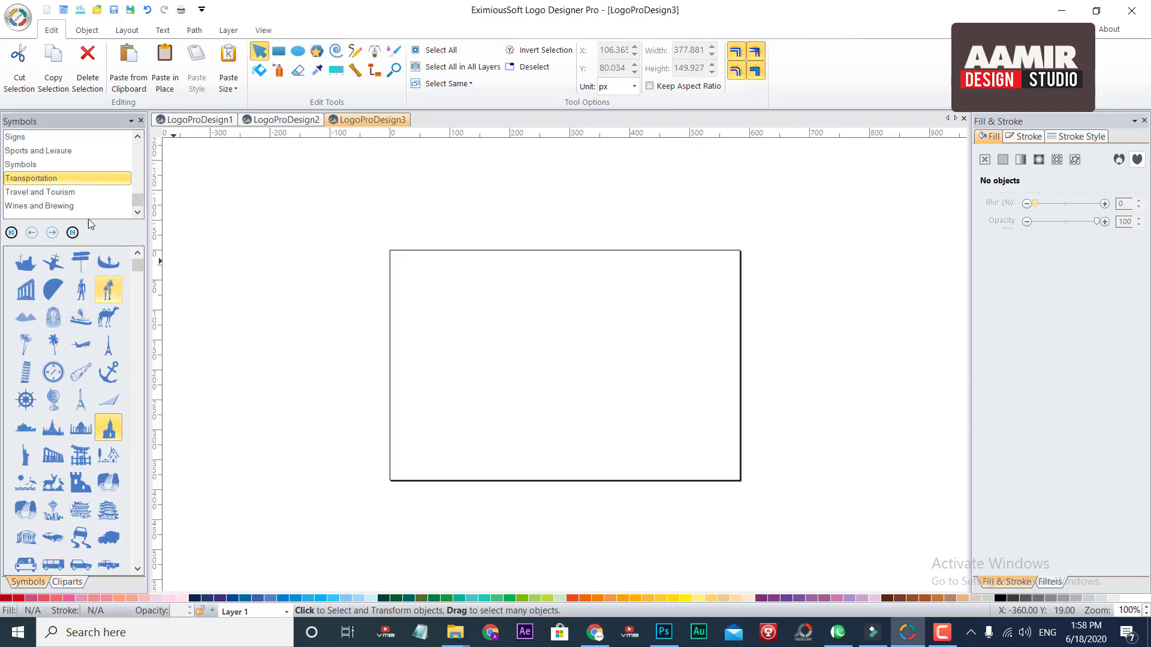
scroll(75, 177, "up", 8)
scroll(75, 177, "down", 3)
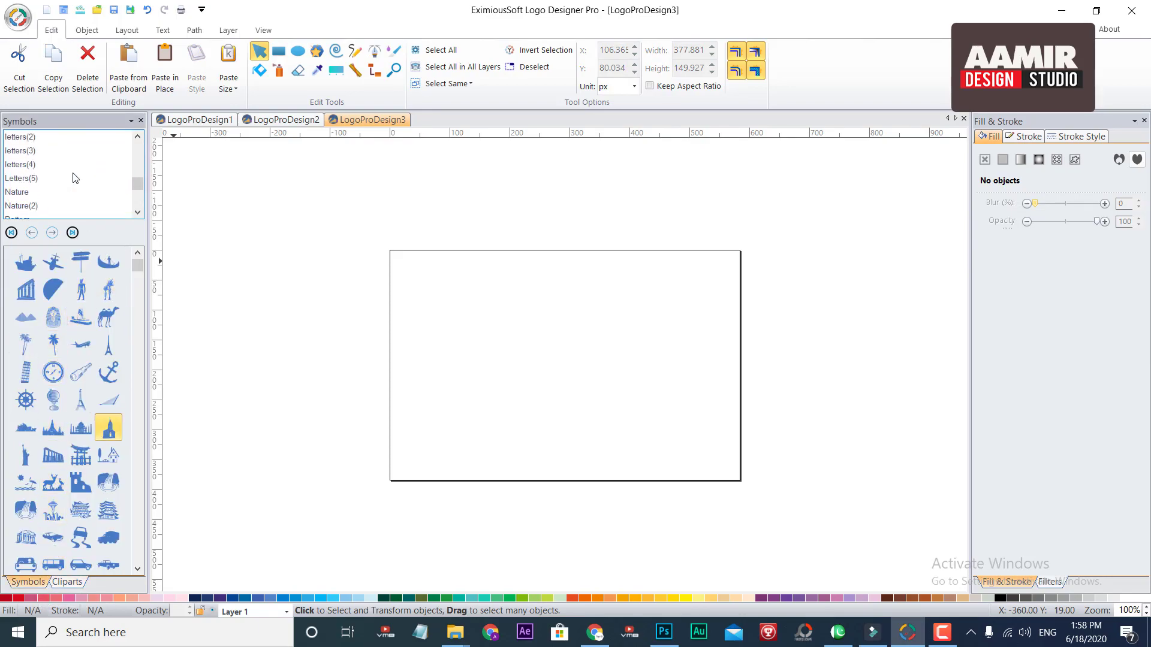
scroll(61, 198, "down", 1)
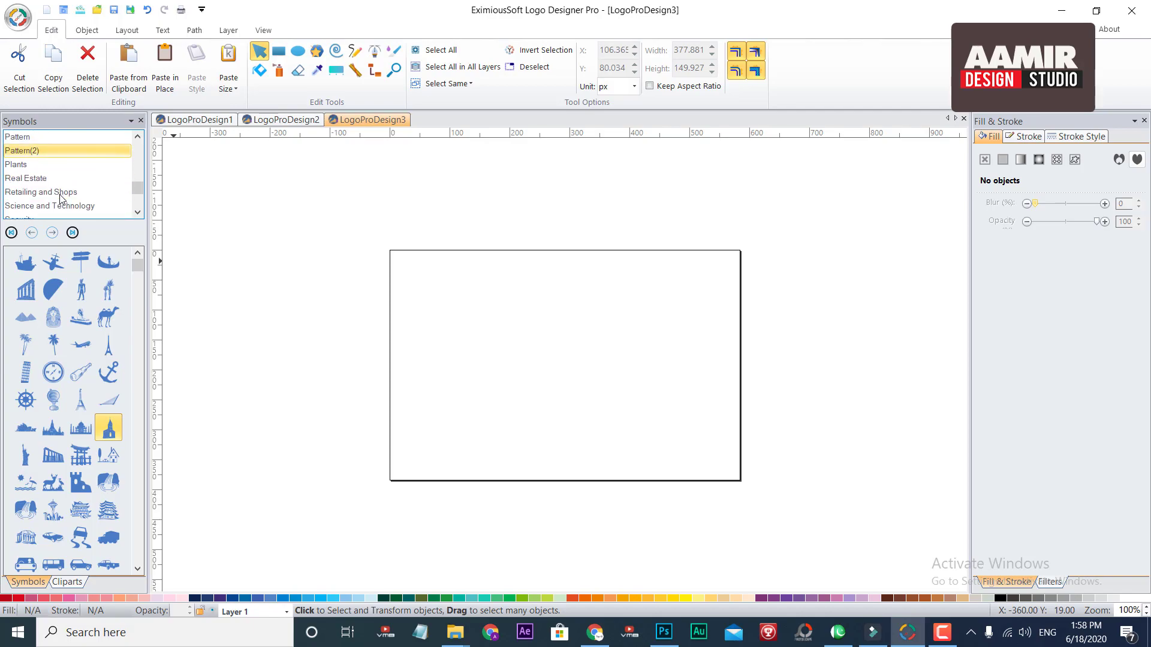
scroll(61, 198, "up", 6)
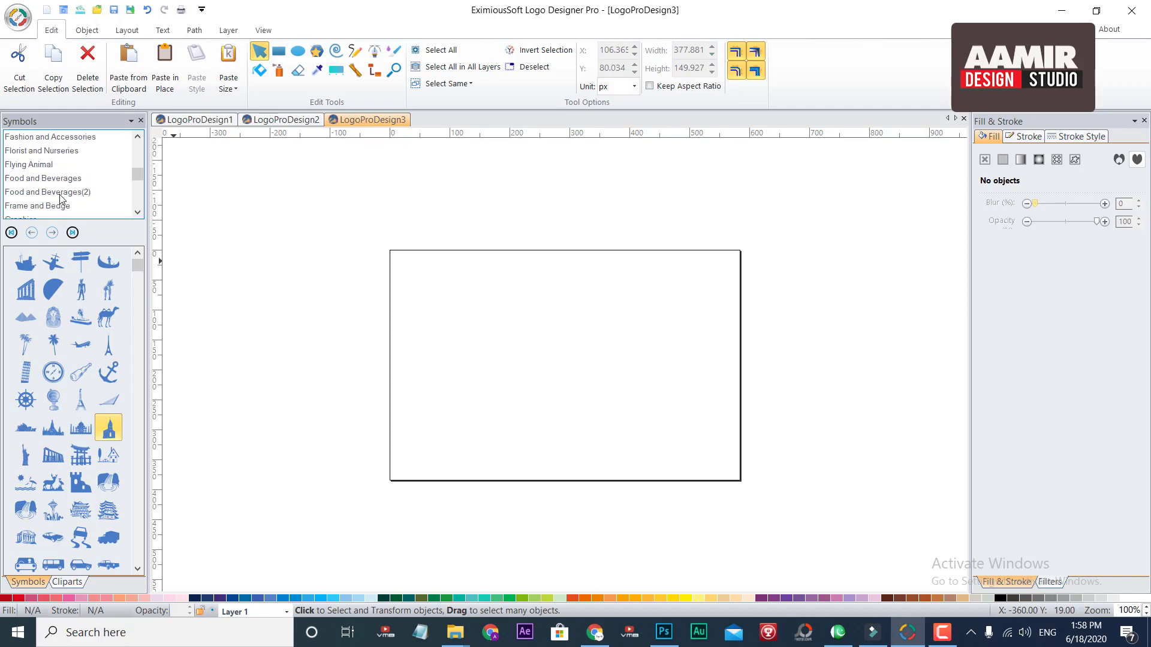
left_click(64, 152)
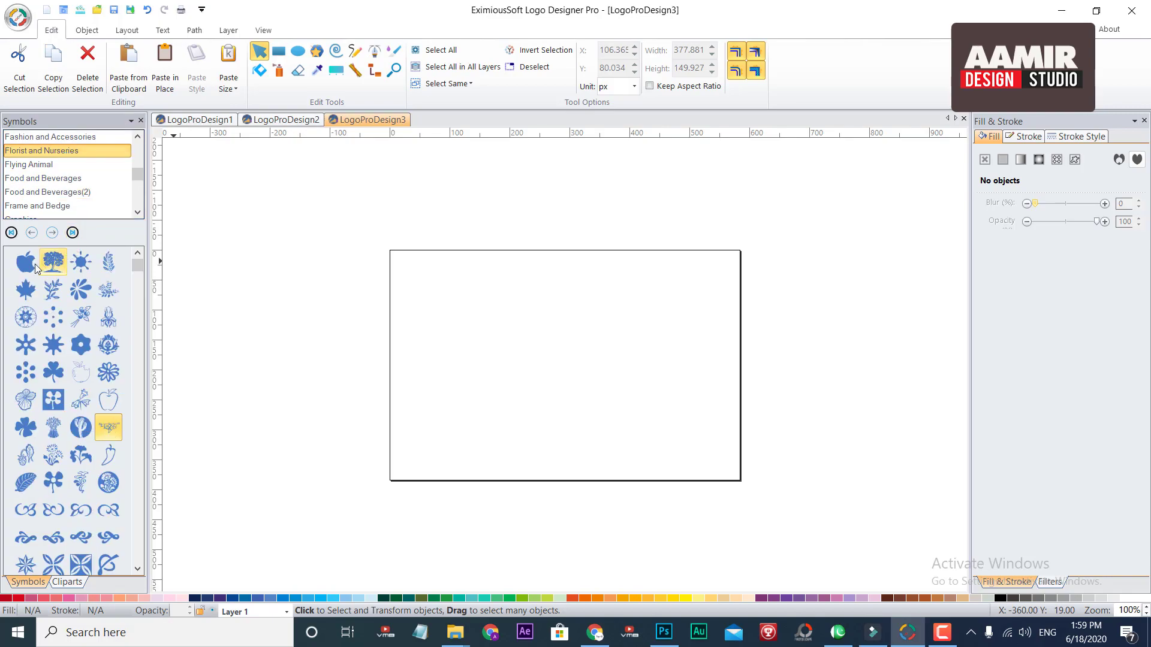
Step: Place the bitten-apple symbol in the upper middle of the page and fill it with orange, RGB 236, 105, 1
left_click_drag(32, 264, 570, 419)
left_click_drag(532, 378, 547, 329)
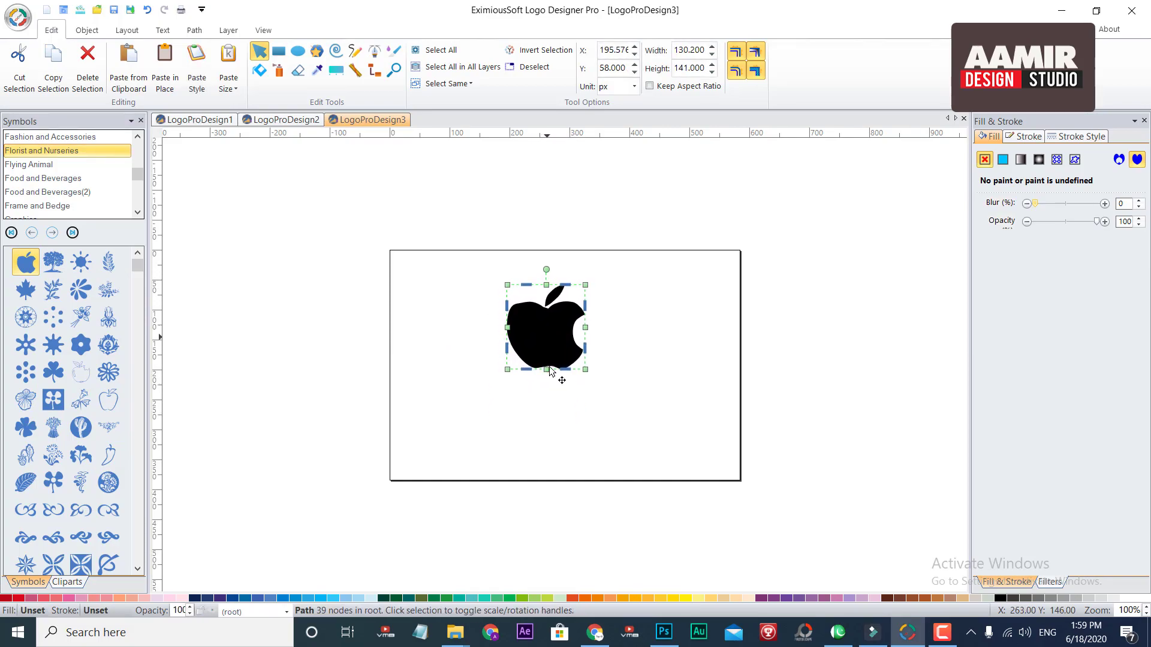
left_click(586, 598)
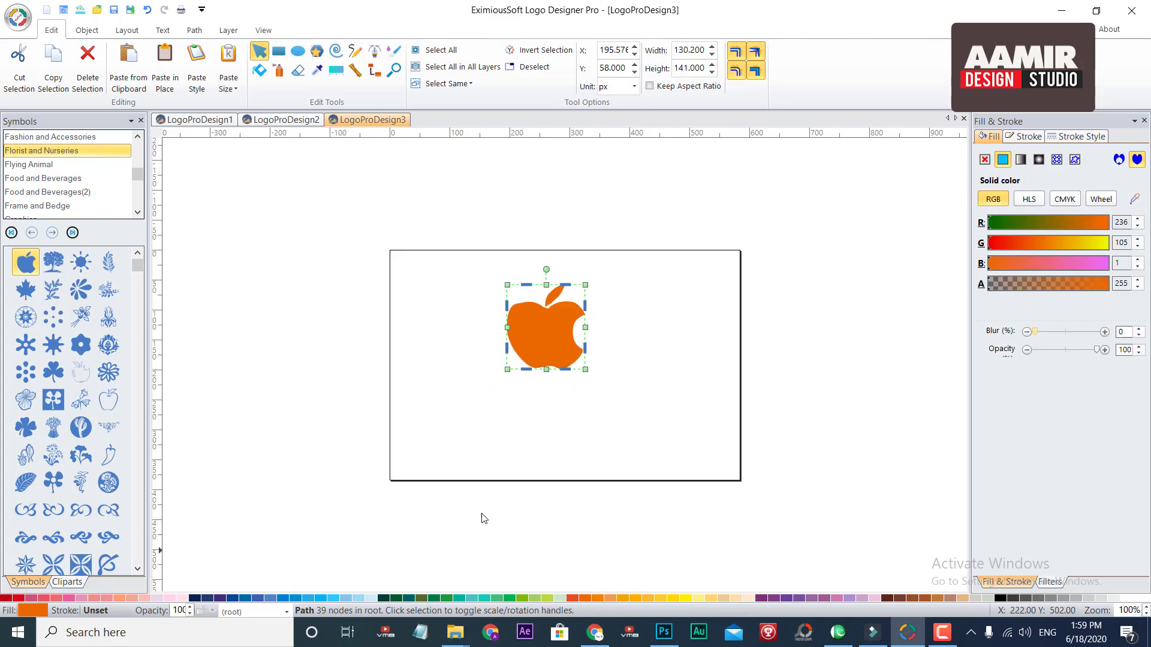
left_click(316, 322)
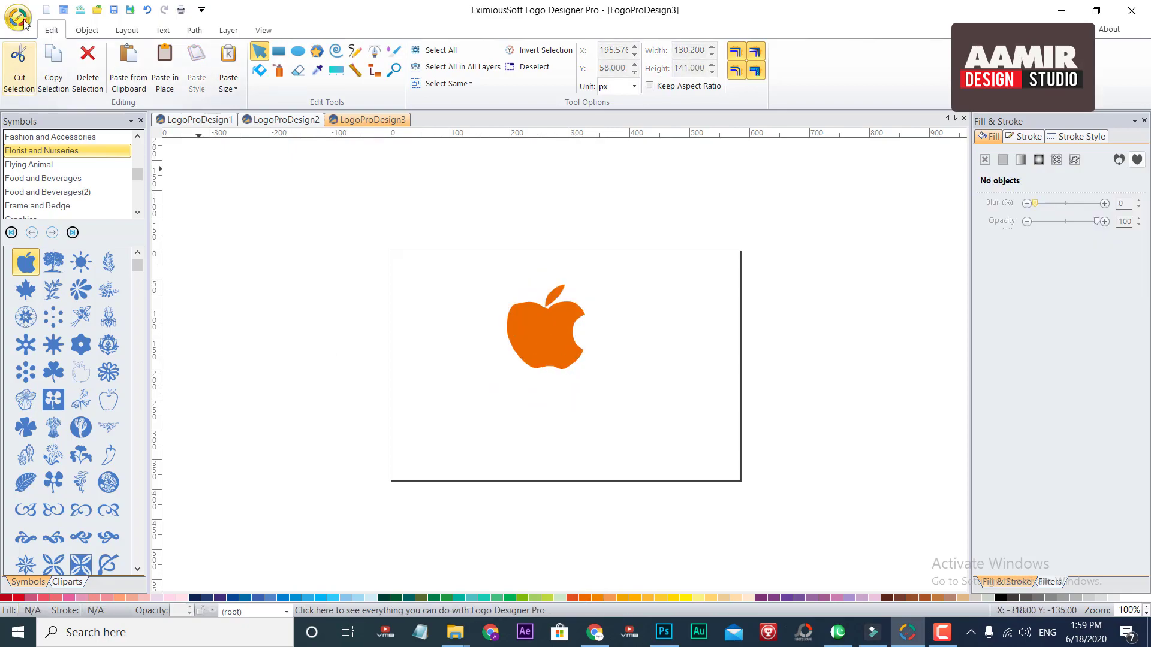
Step: Add the text "AAPLE" on the page below the apple symbol
left_click(194, 30)
left_click(162, 30)
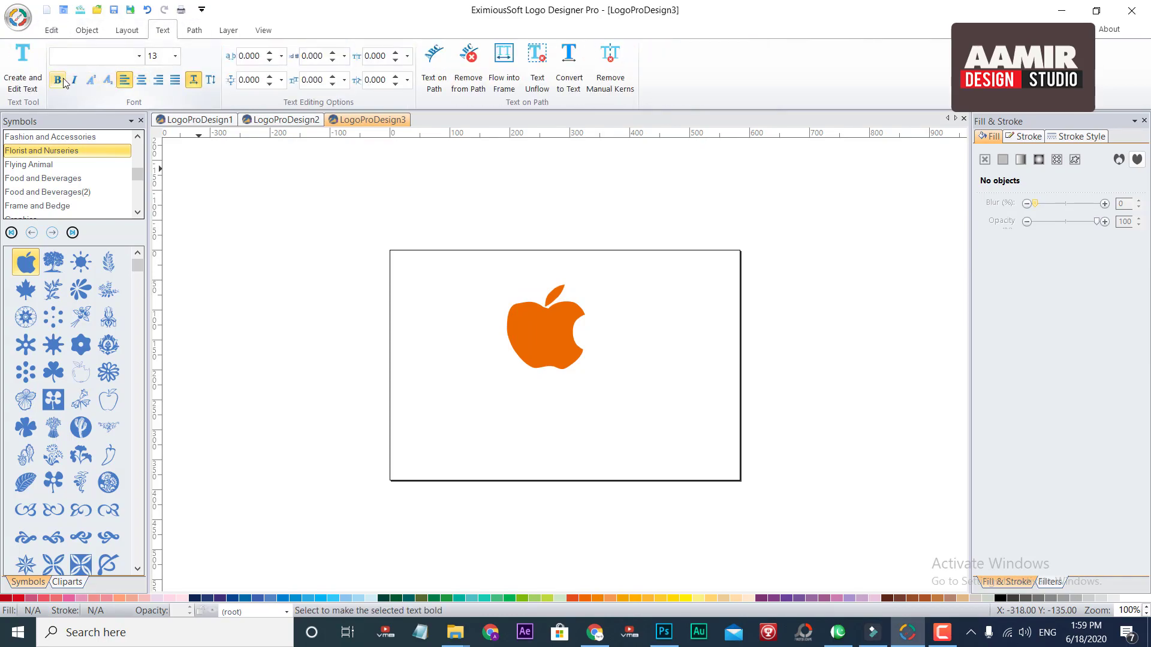
left_click(23, 67)
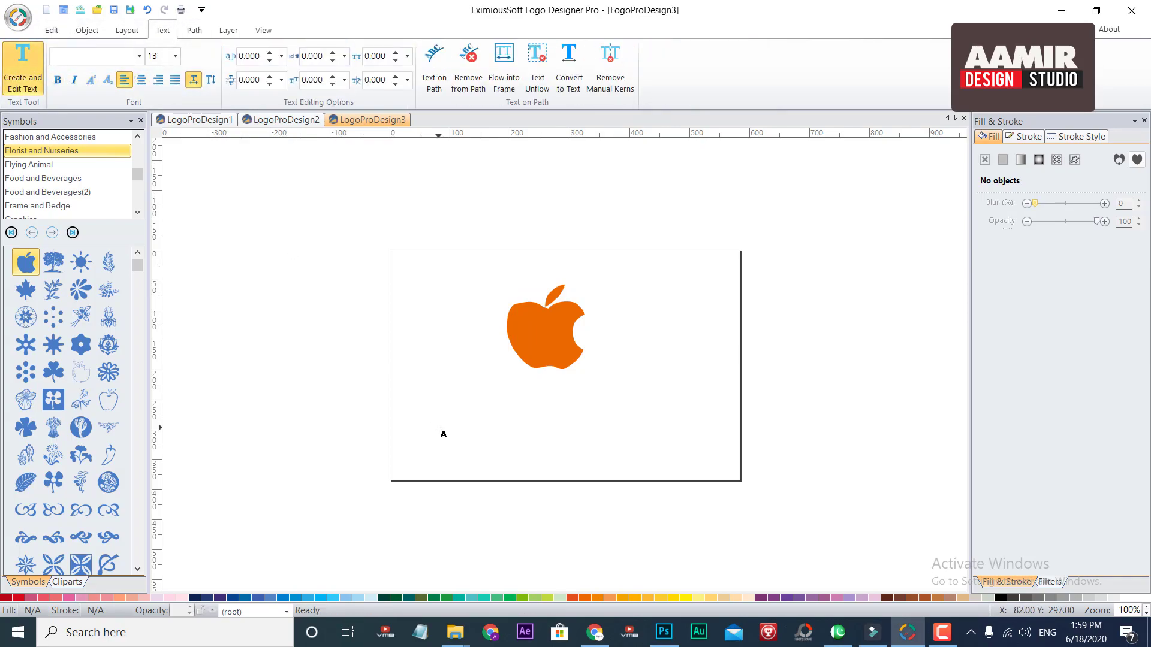
left_click(440, 432)
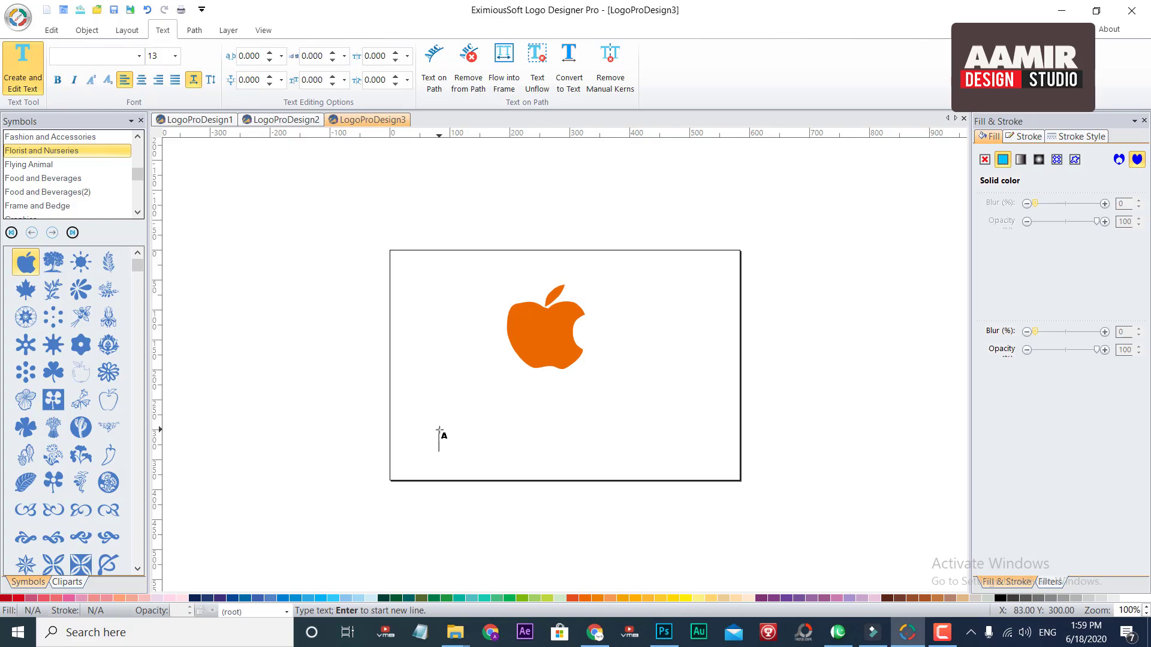
type("AAPLE")
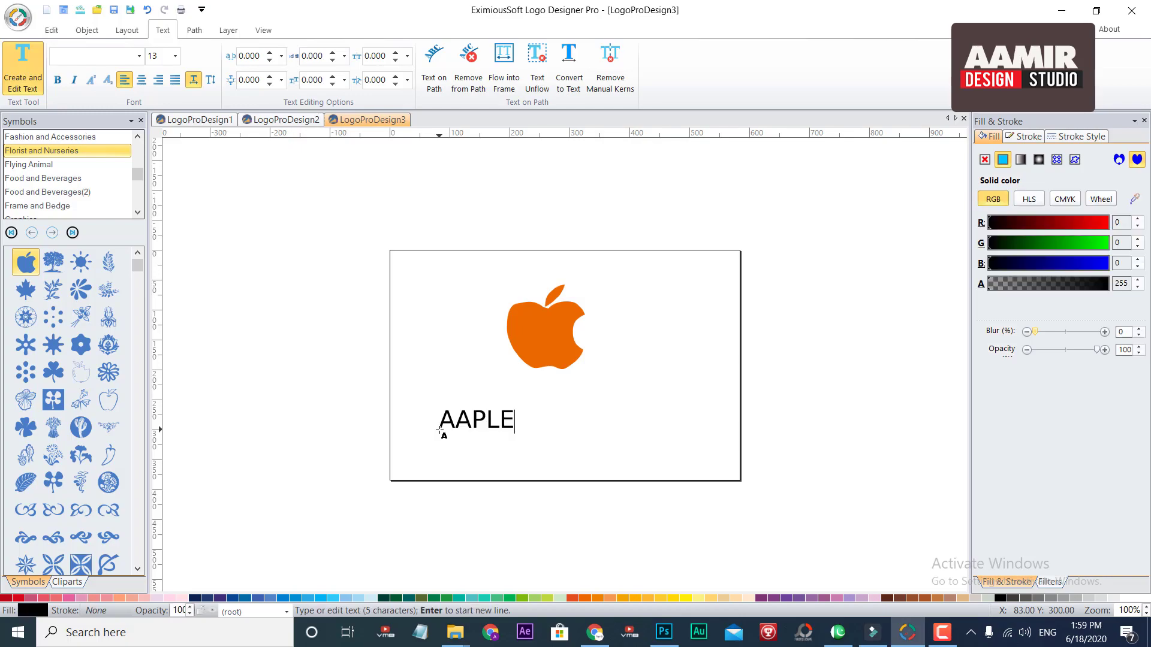
Step: Correct the caption's misspelled second letter so the text below the apple reads "APPLE"
left_click(474, 420)
key("BackSpace")
type("P")
Step: Set the font of the whole APPLE text to Corleone
key("ctrl+a")
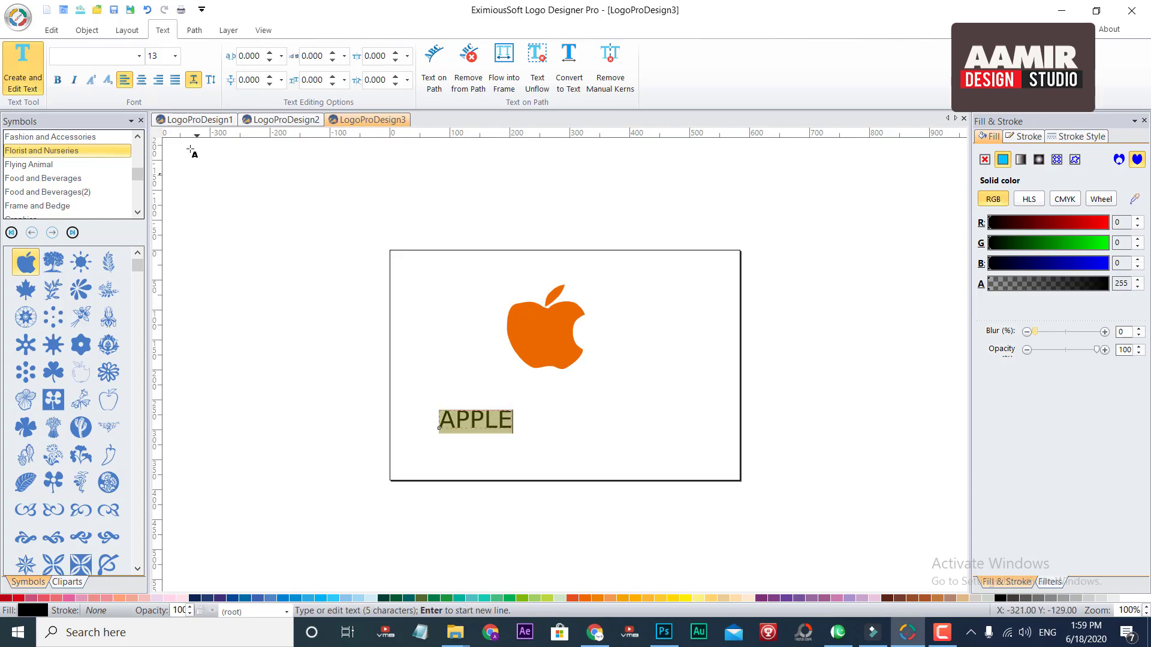
left_click(139, 55)
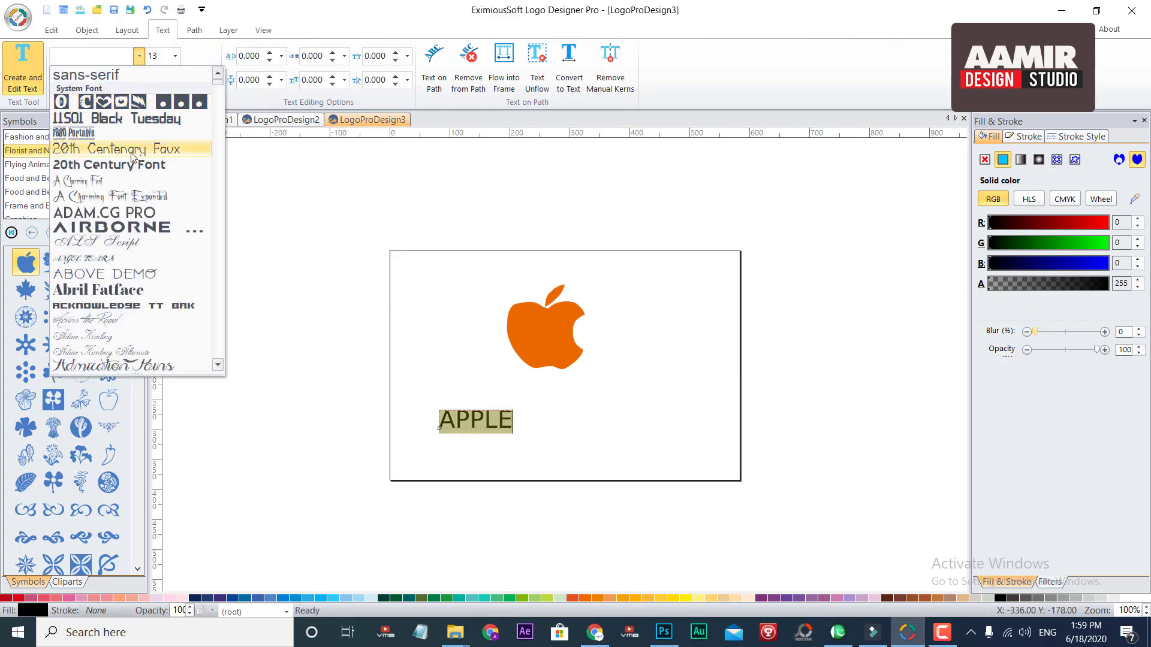
left_click(129, 166)
left_click(139, 55)
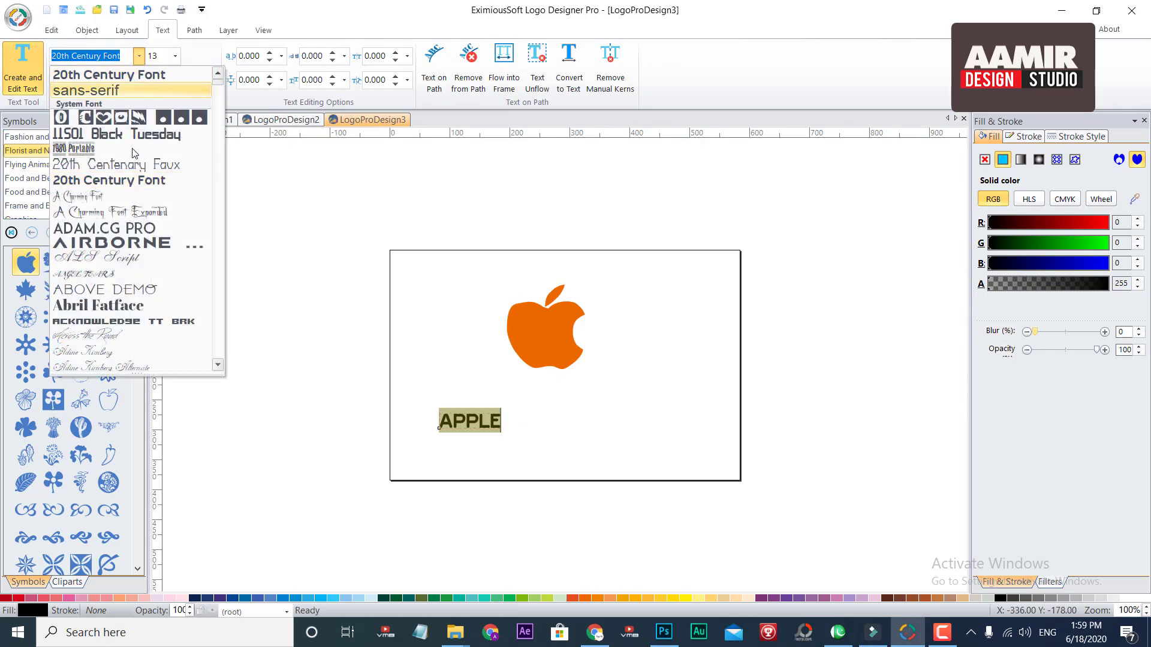
scroll(137, 174, "down", 10)
left_click(135, 164)
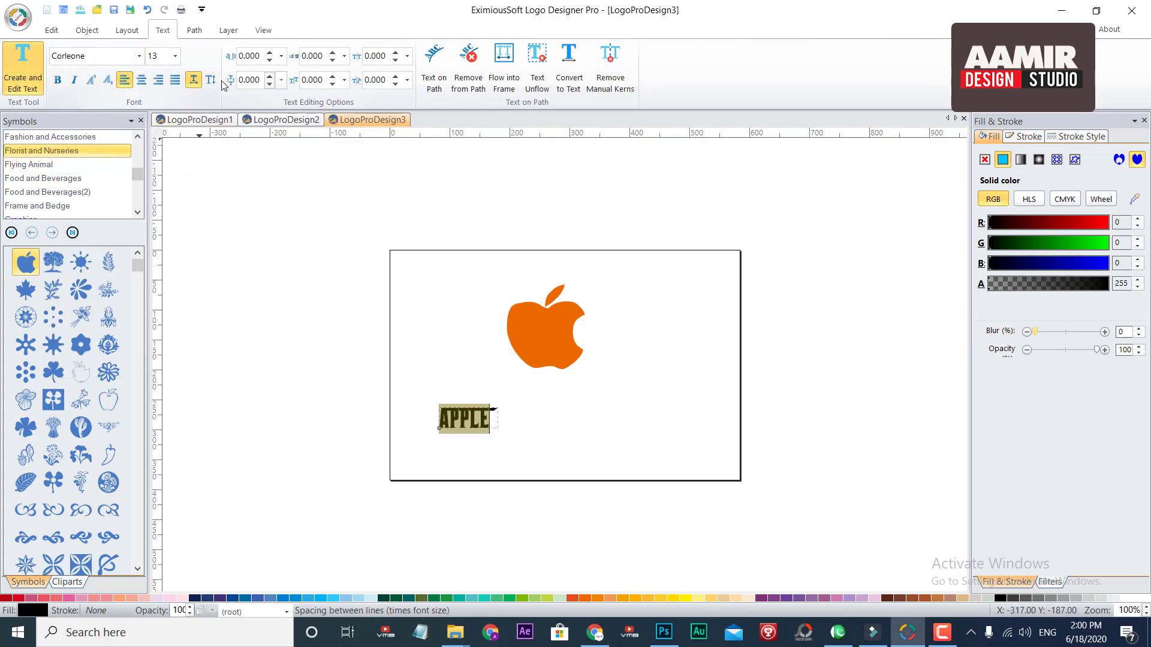
Step: Move the APPLE text beside the apple symbol so it starts at the bite, at X 319 px and Y 118.387 px
left_click(51, 30)
left_click(259, 52)
left_click_drag(466, 412, 519, 414)
left_click_drag(646, 390, 660, 340)
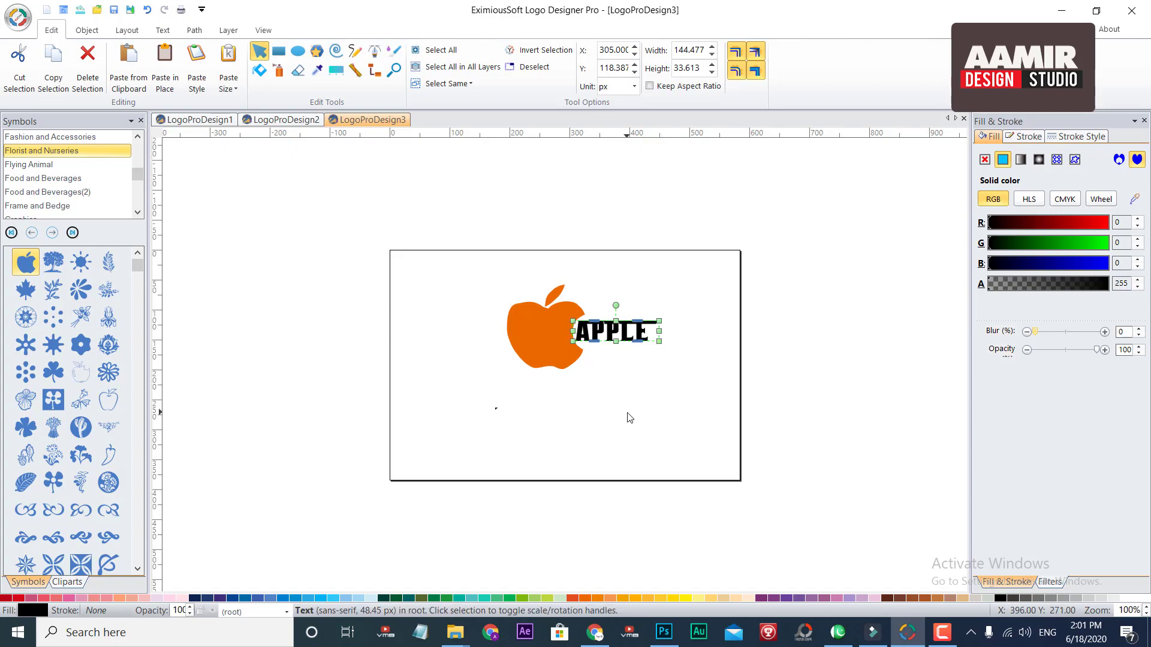
key("Right")
key("Right")
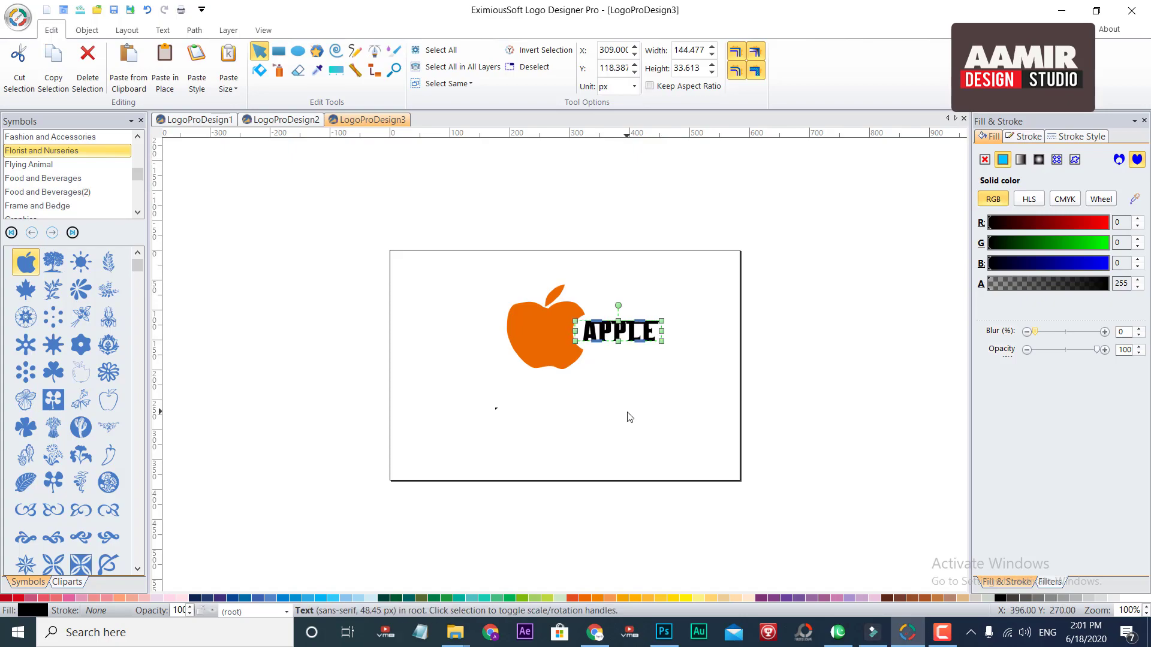
key("Right")
key("Right")
key("Right")
key("Right")
key("Right")
key("Right")
key("Right")
key("Right")
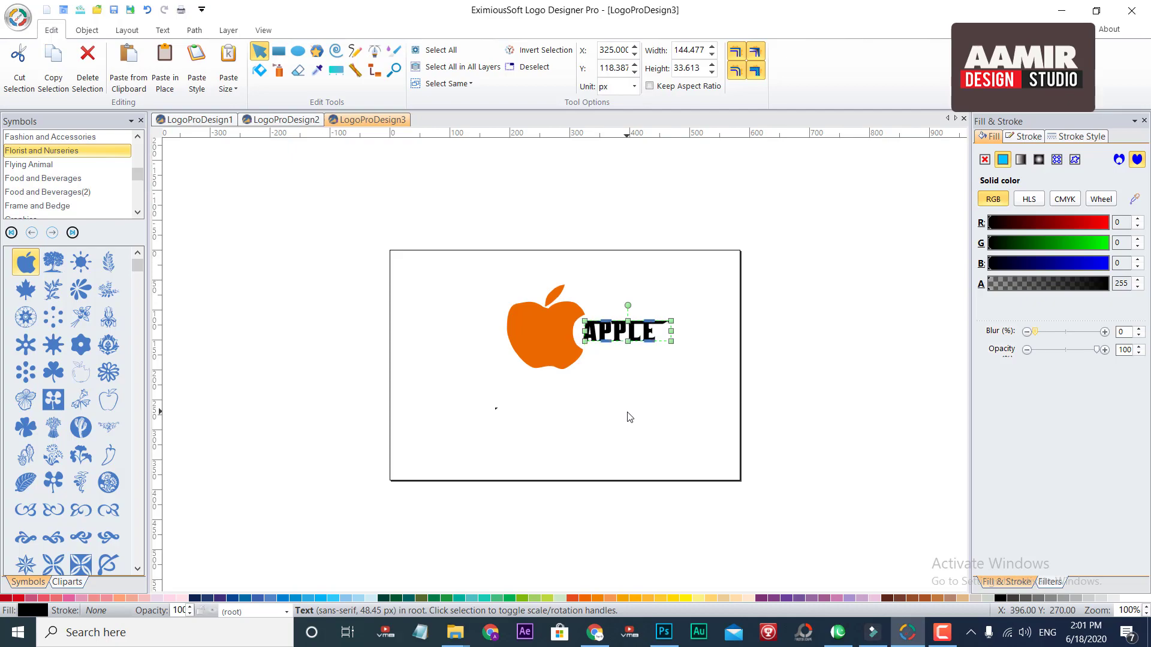
key("Left")
key("Left")
key("Left")
Step: Fill the APPLE text with the same orange as the apple symbol, RGB 236, 105, 1, and deselect it
left_click(626, 598)
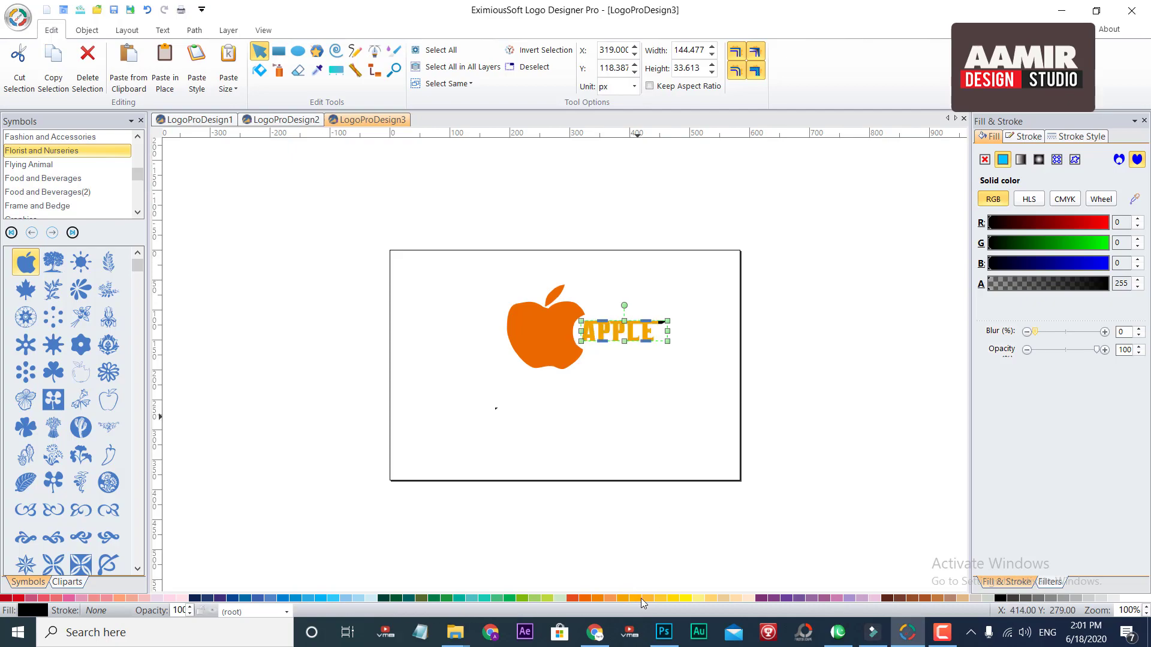
left_click(587, 598)
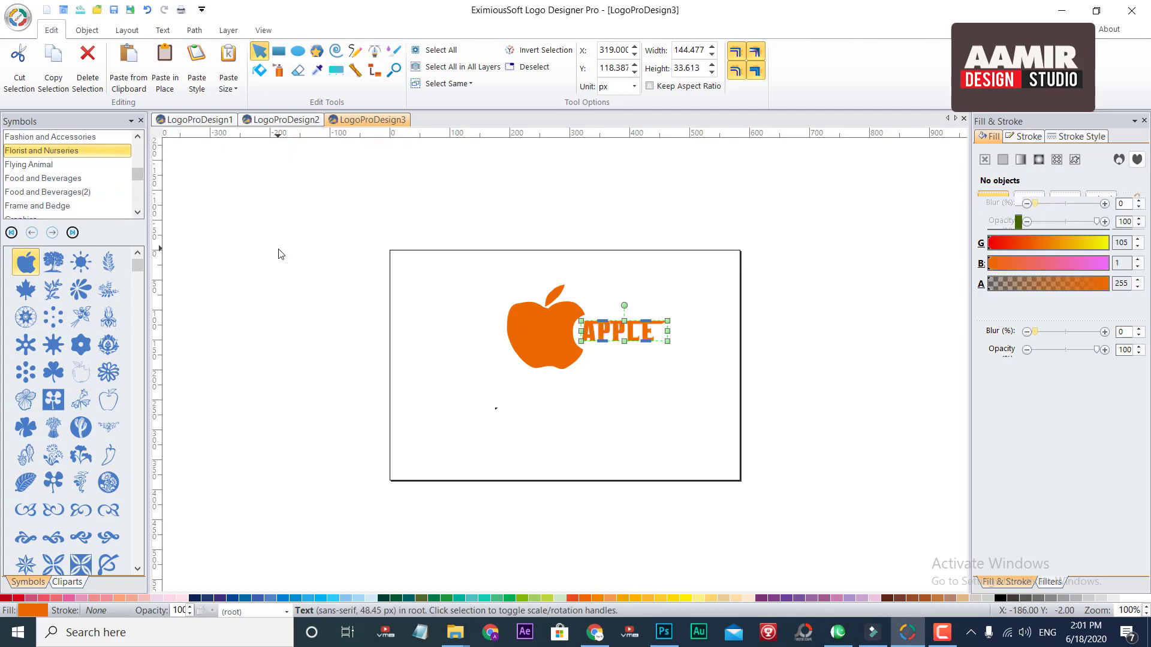
key("Escape")
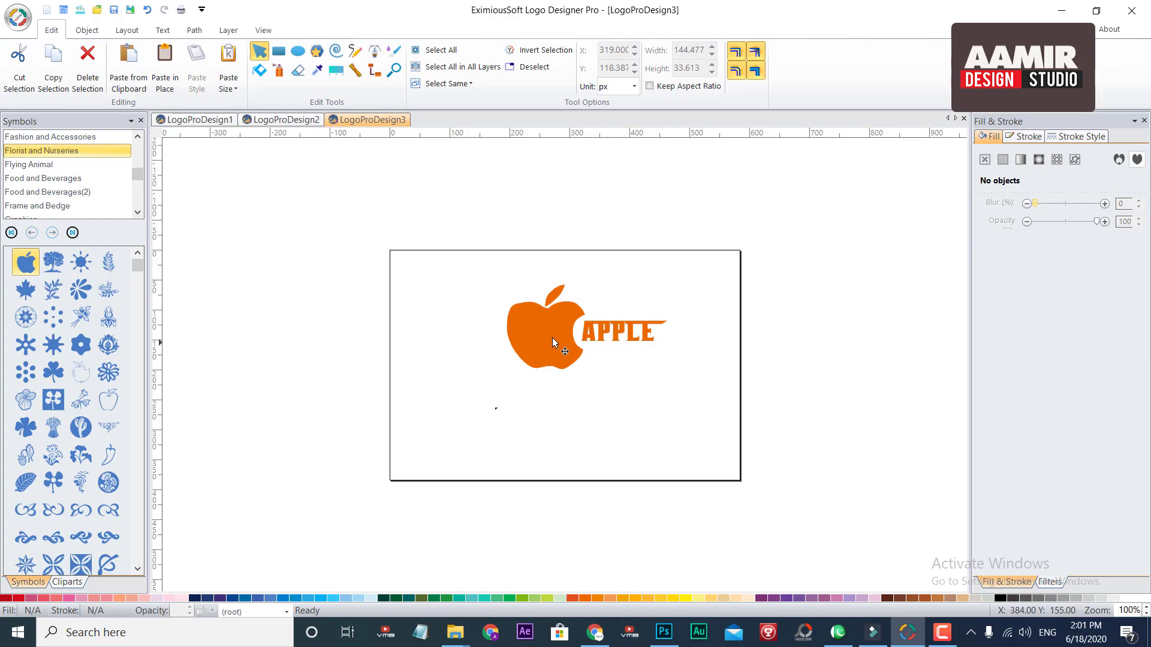
Step: Add the text "MOBILE COMPANY" near the lower edge of the page
left_click(87, 31)
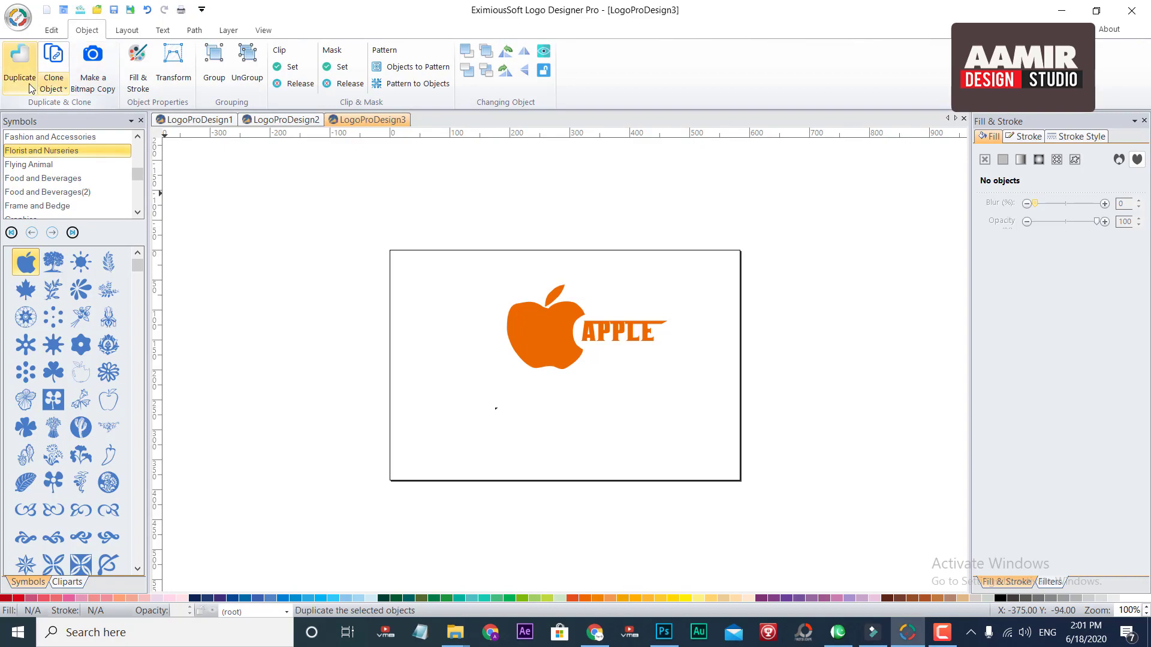
left_click(162, 30)
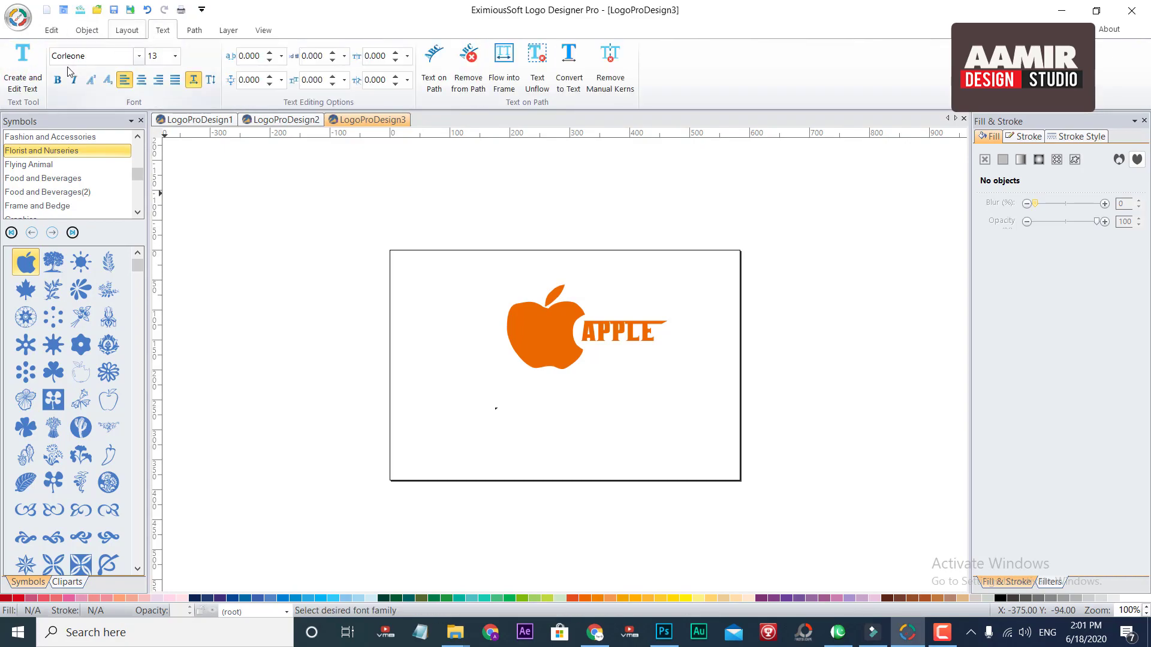
left_click(23, 67)
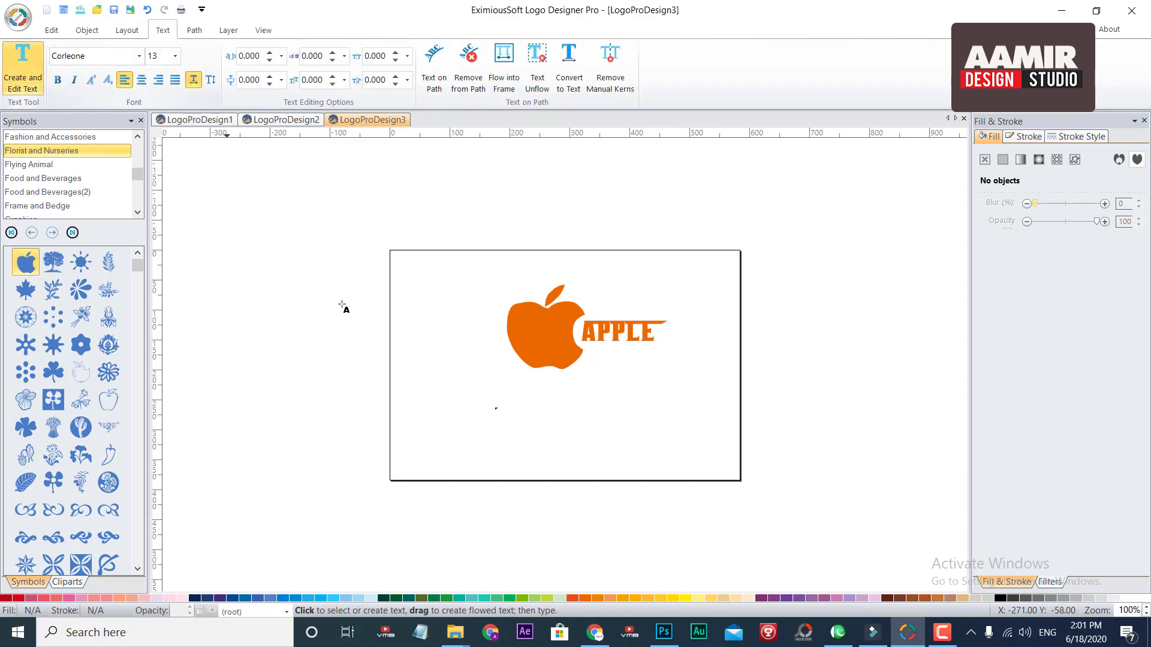
left_click(534, 455)
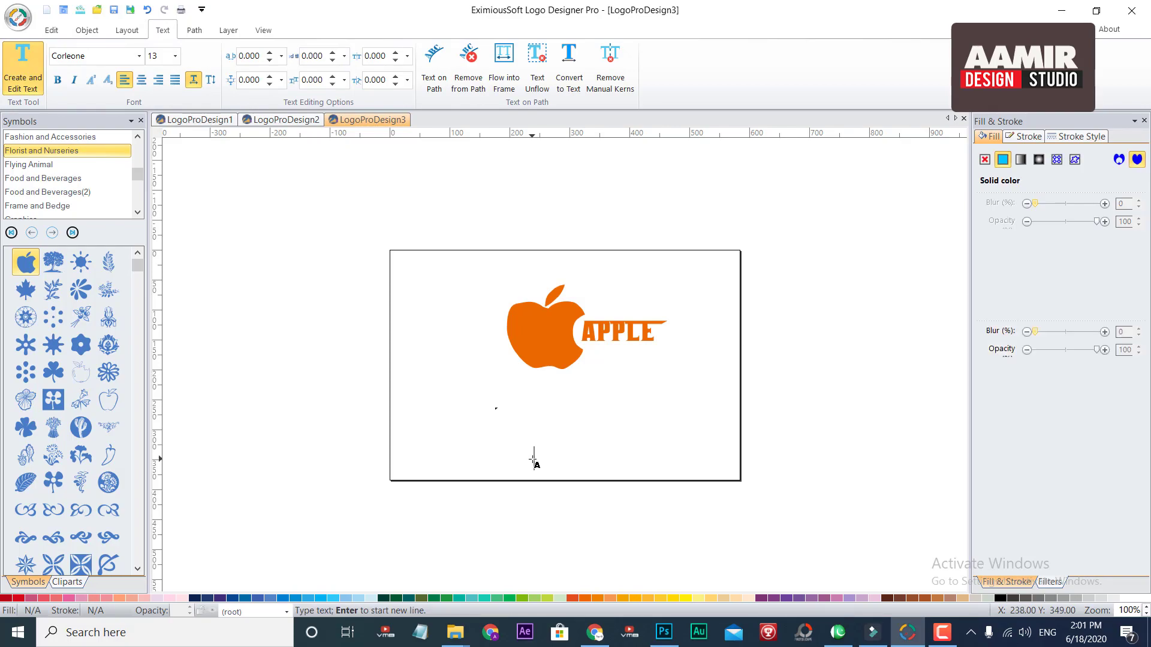
type("MOBILE COM")
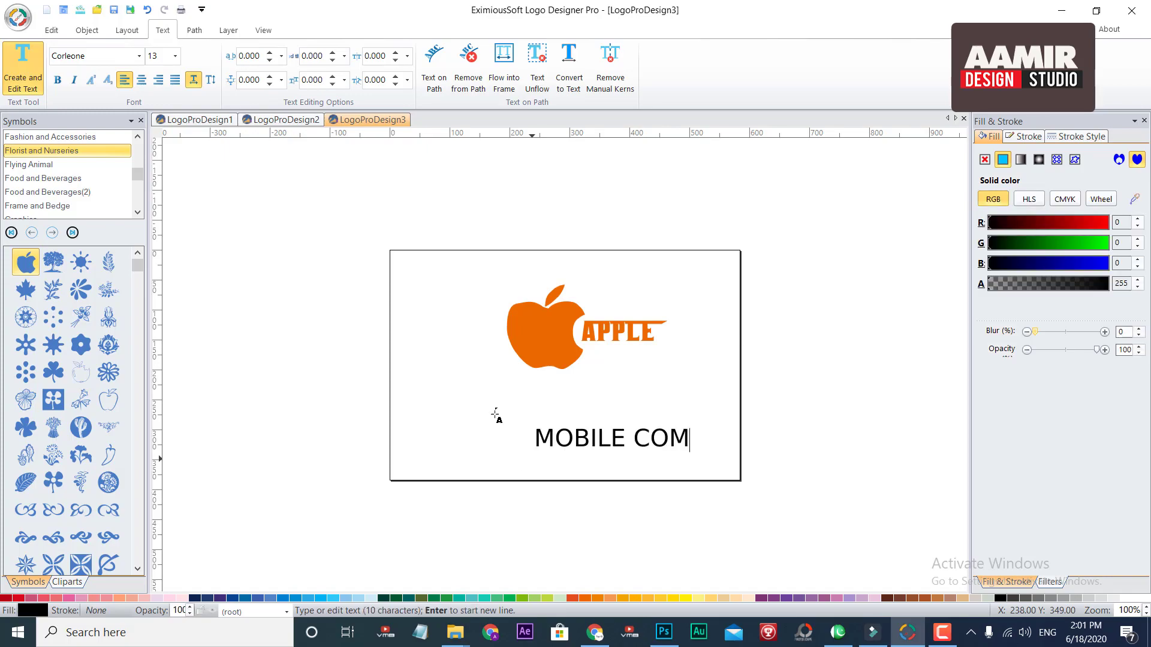
type("PANY")
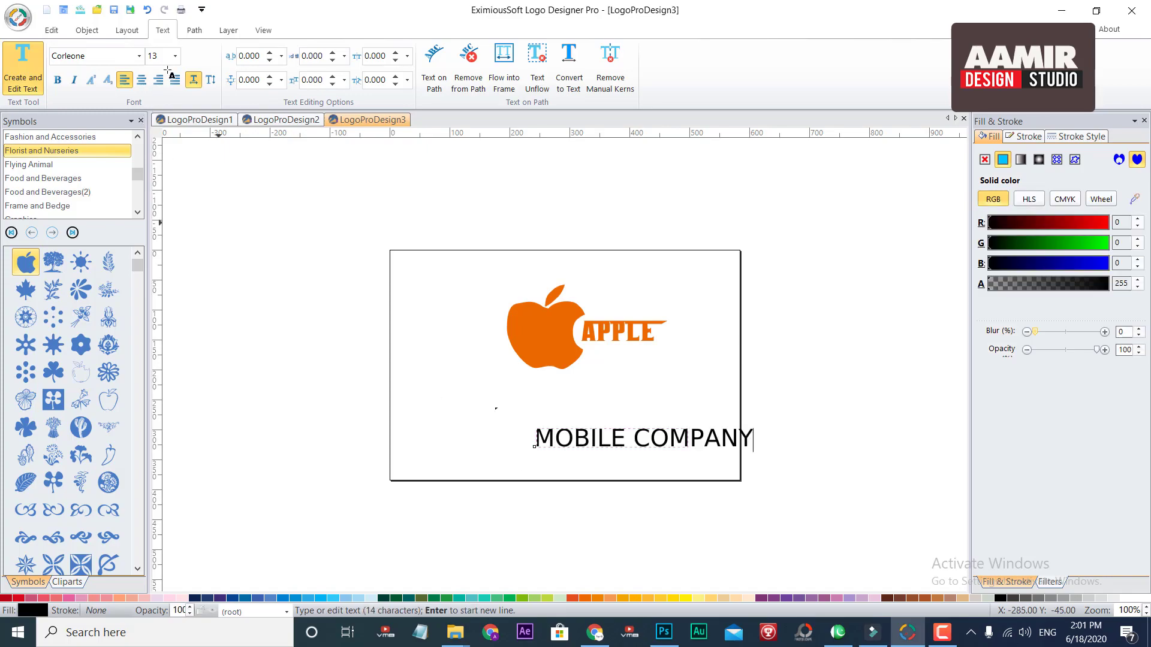
Step: Set the font size of the whole MOBILE COMPANY text to 11
key("ctrl+a")
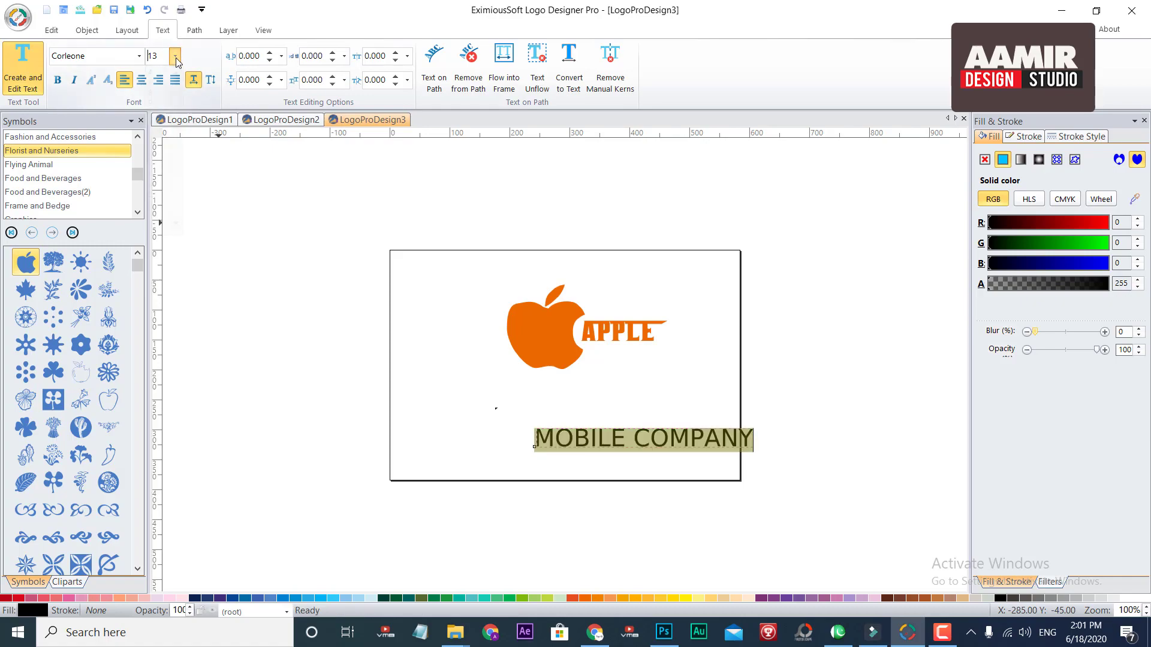
left_click(175, 56)
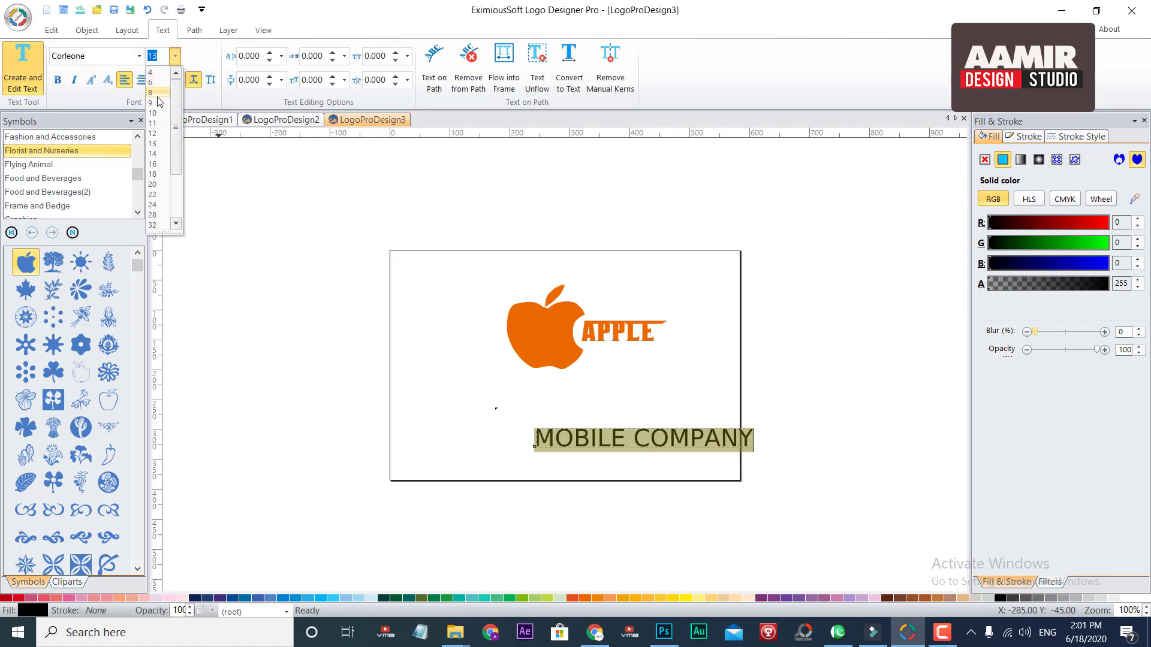
left_click(158, 94)
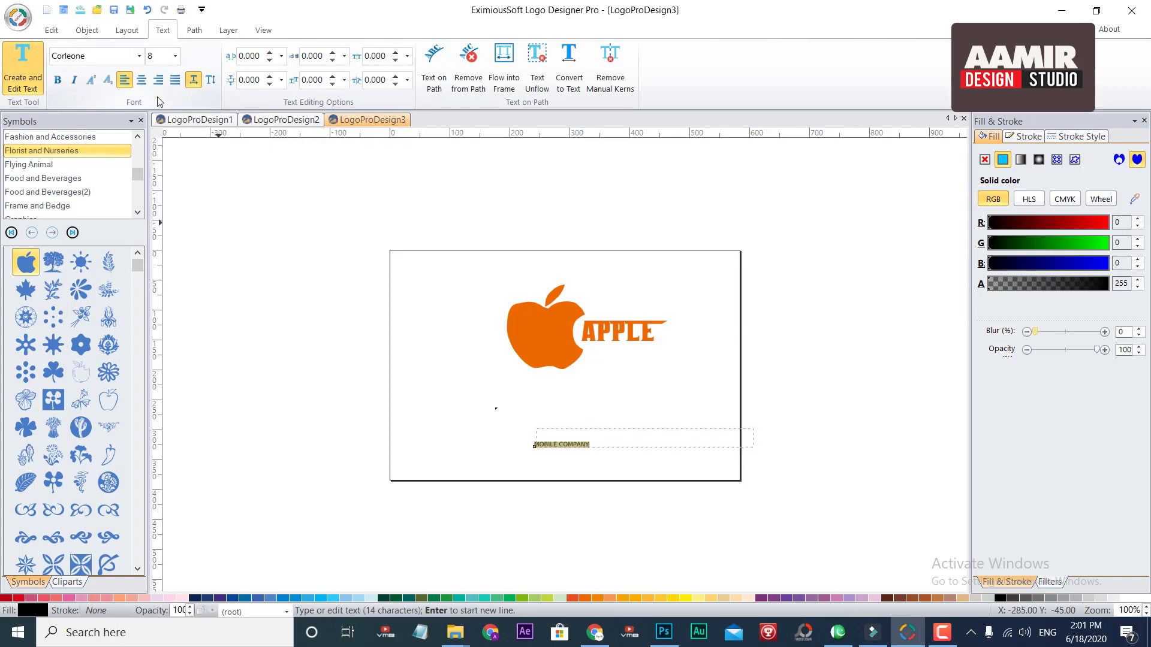
left_click(176, 57)
left_click(155, 123)
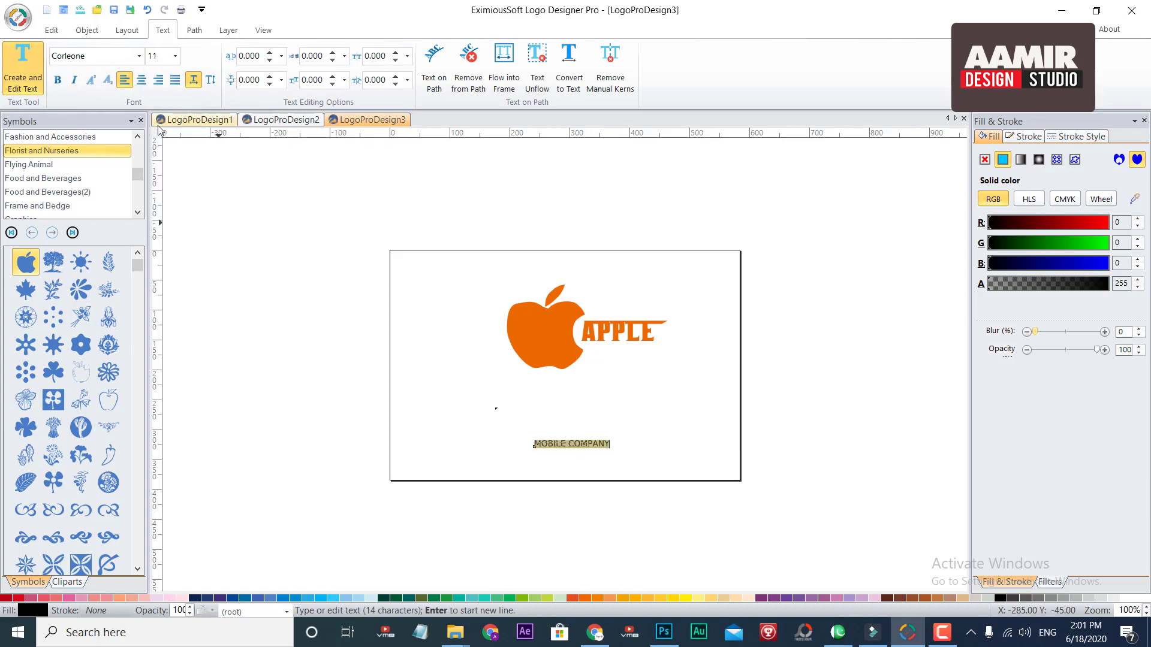
Step: Move the MOBILE COMPANY text directly below the APPLE text beside the apple symbol
left_click(59, 33)
left_click(177, 57)
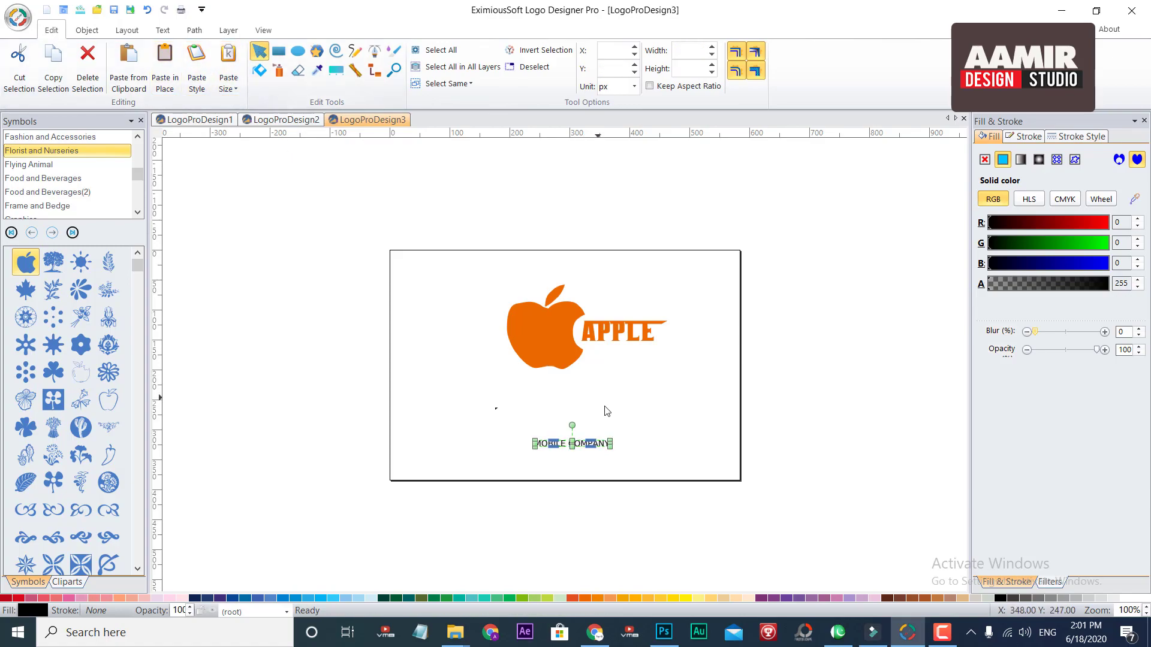
left_click_drag(580, 446, 581, 445)
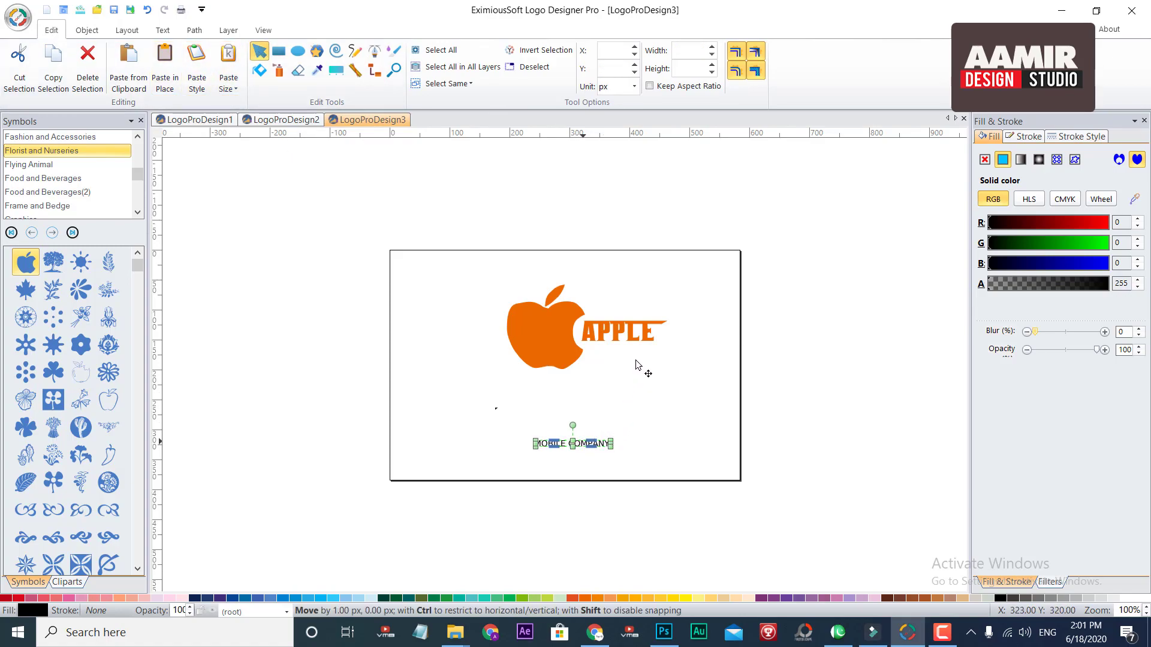
left_click_drag(640, 358, 638, 353)
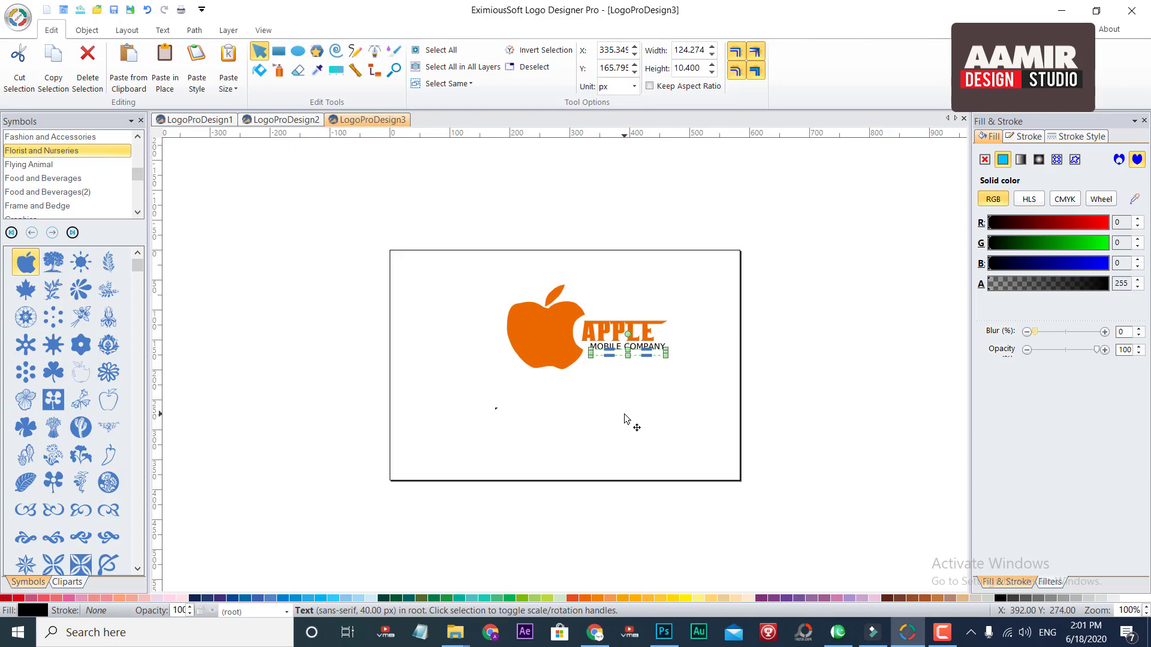
Step: Nudge the MOBILE COMPANY text closer under the APPLE text, to about X 329.3 px and Y 157.8 px, and deselect it
key("Up")
key("Up")
key("Up")
key("Up")
key("Up")
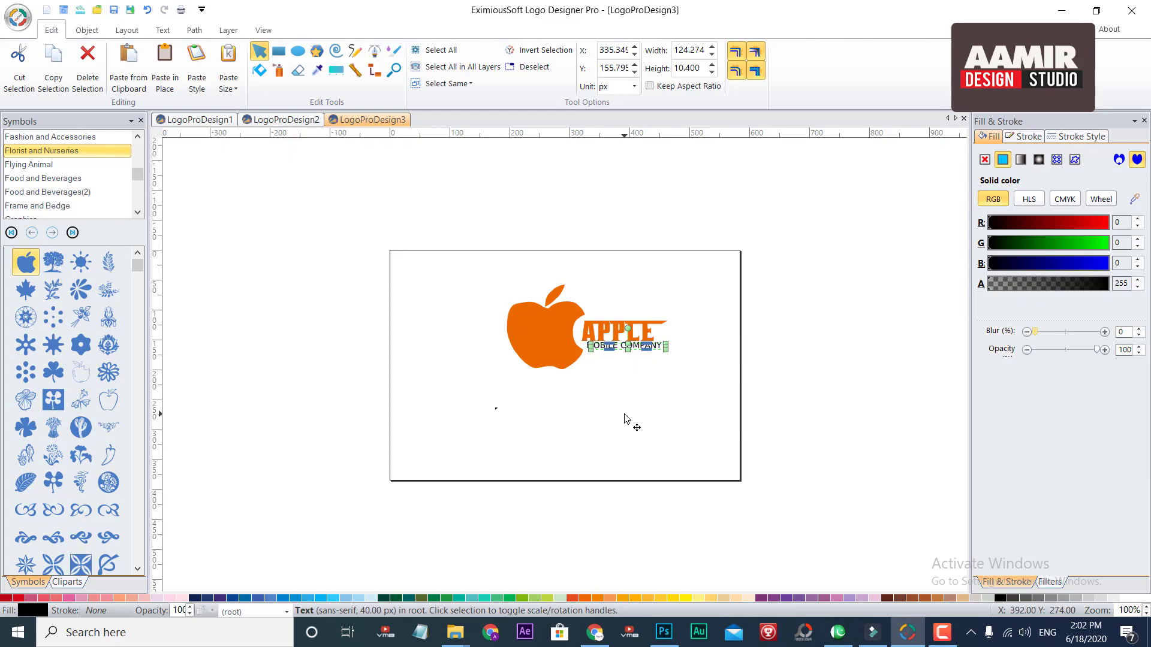
key("Up")
key("Left")
key("Left")
key("Left")
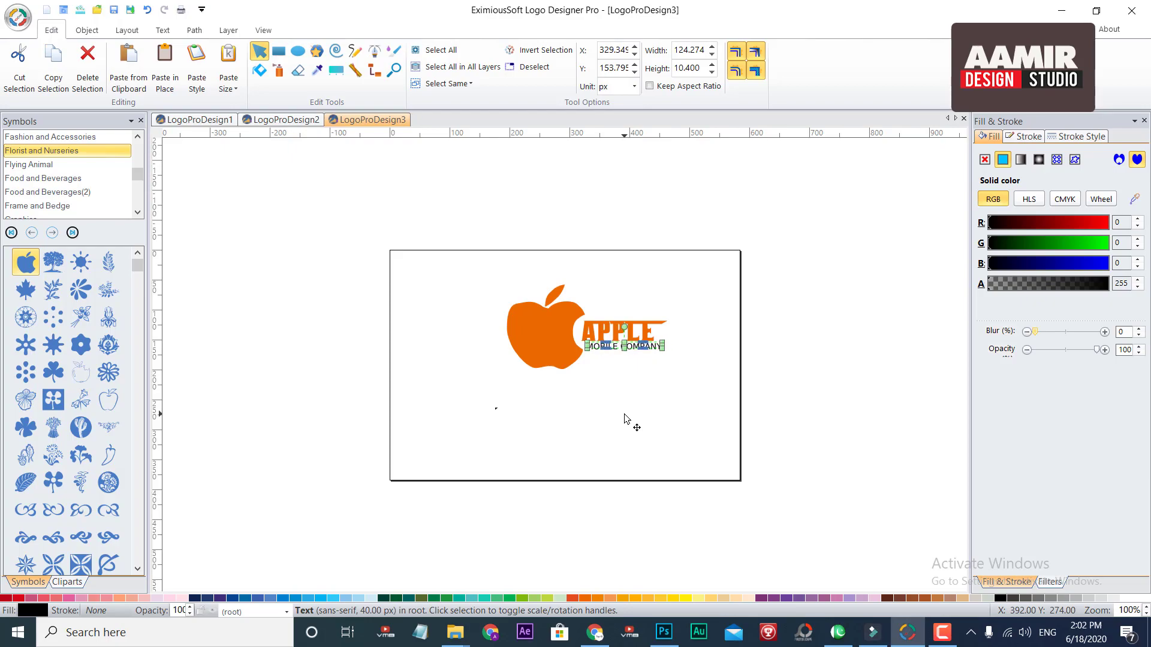
key("Down")
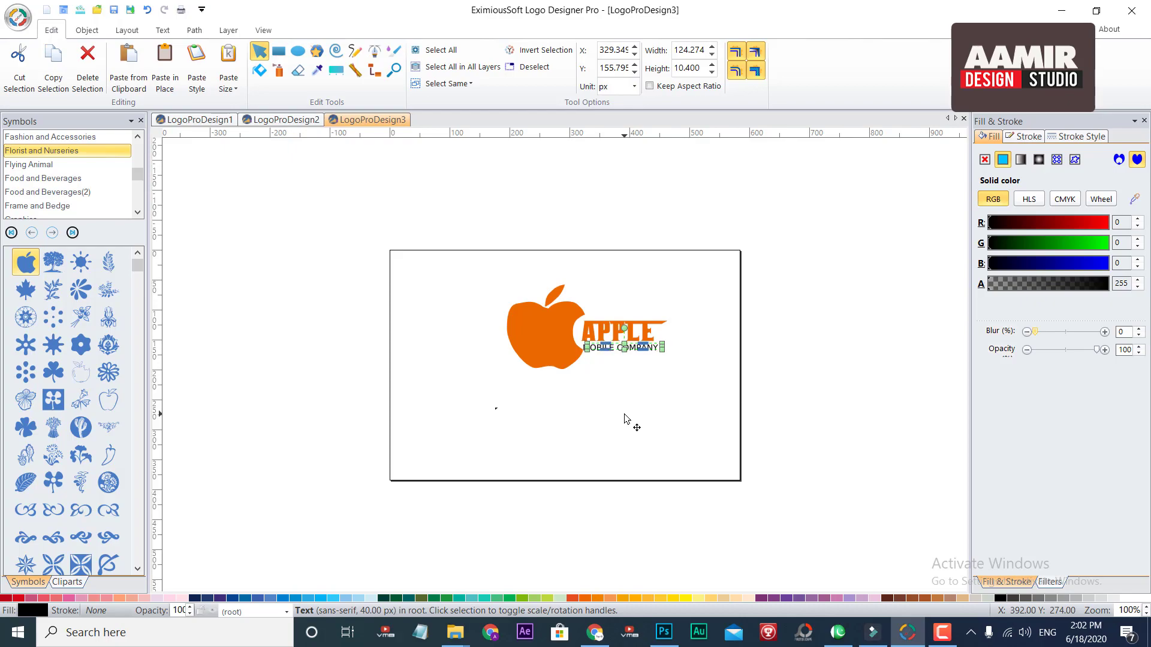
key("Left")
key("Left")
key("Left")
key("Down")
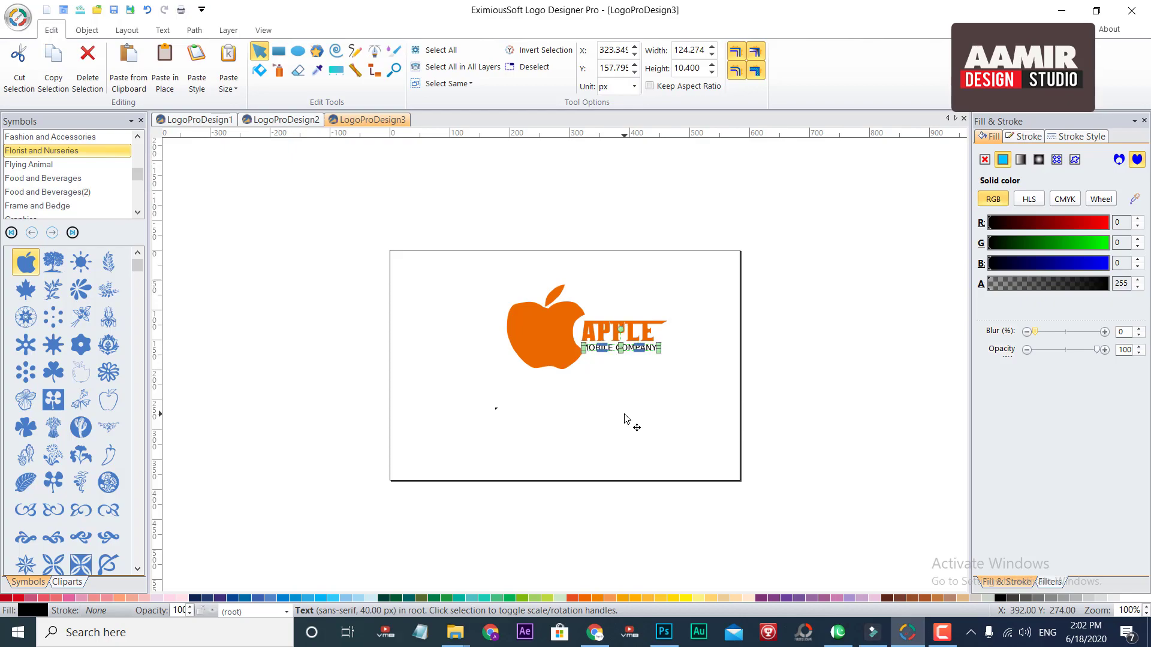
key("Left")
key("Right")
key("Right")
key("Right")
key("Right")
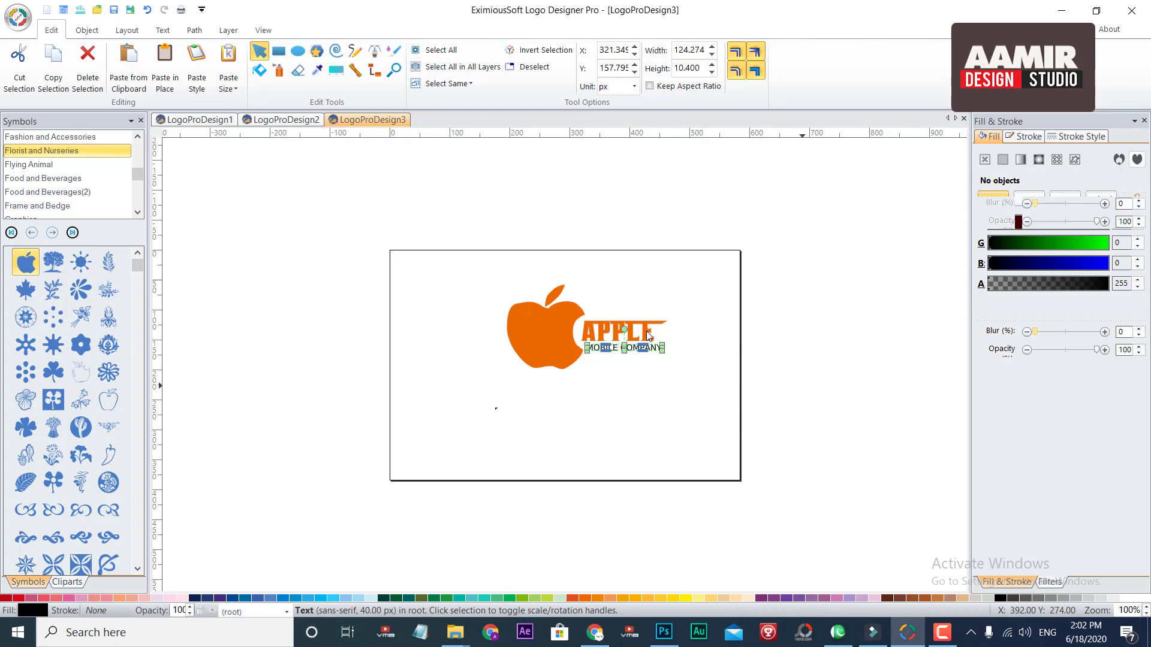
key("Escape")
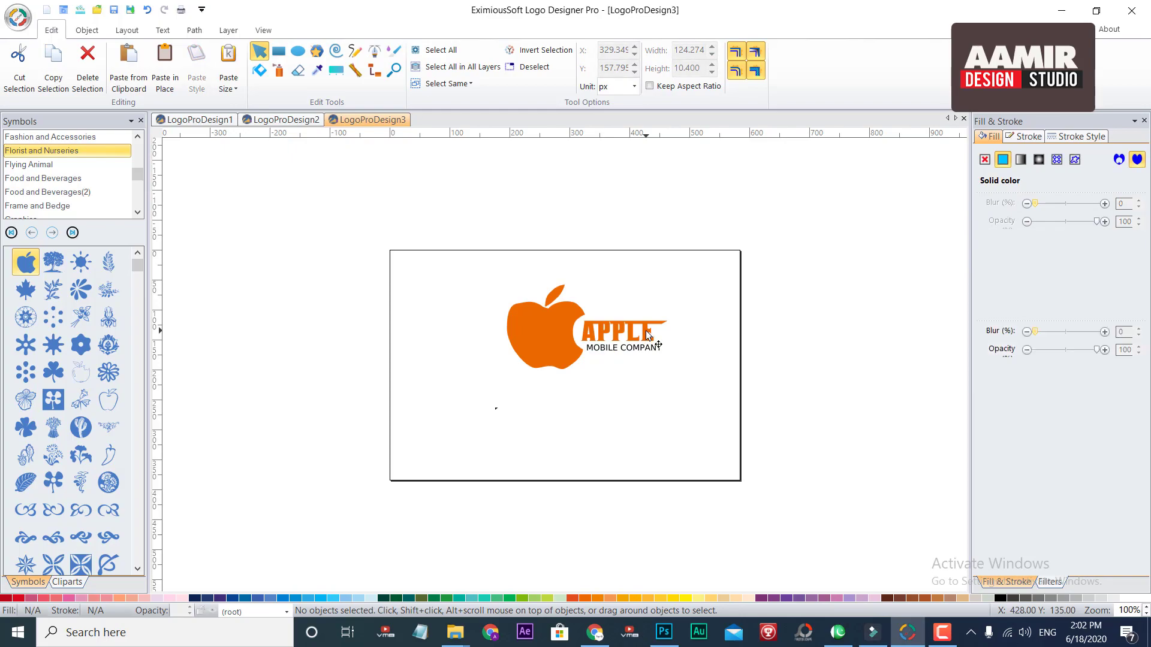
Step: Nudge the APPLE text to X 327 px to line it up with the MOBILE COMPANY tagline, and deselect it
left_click(645, 329)
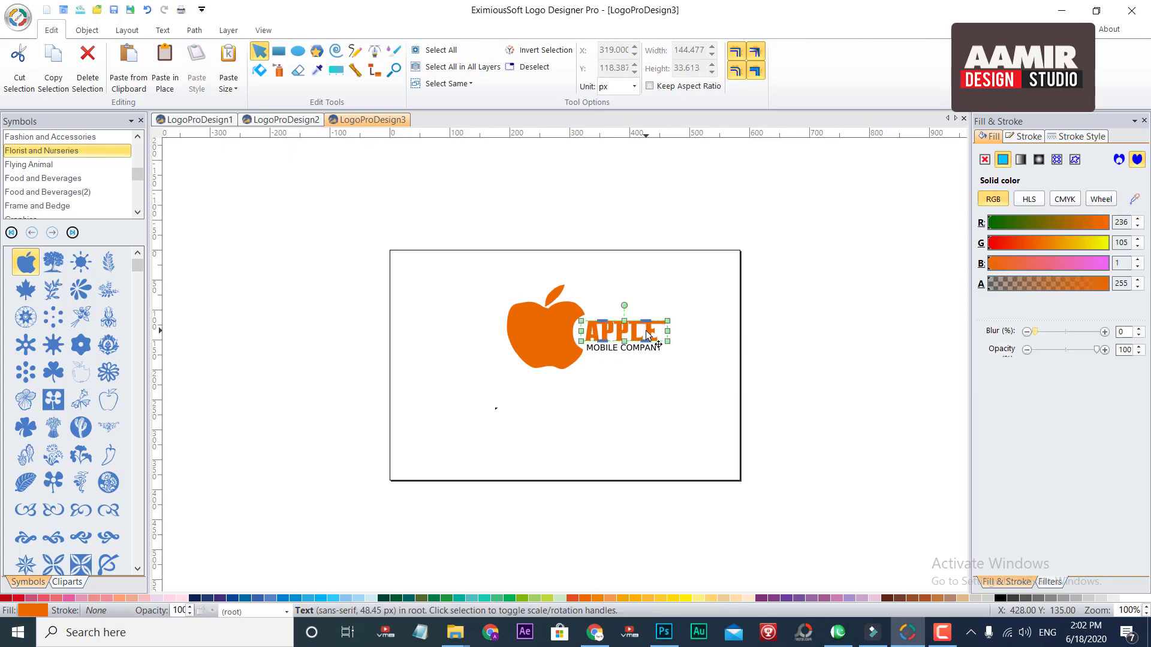
key("Right")
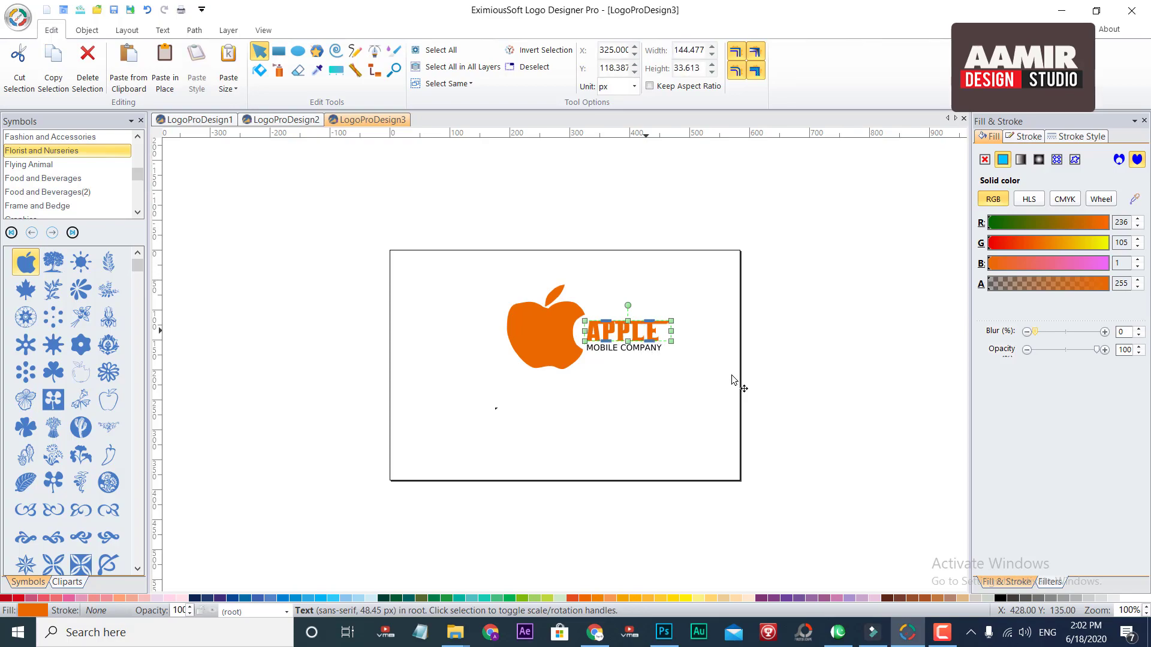
left_click(660, 359)
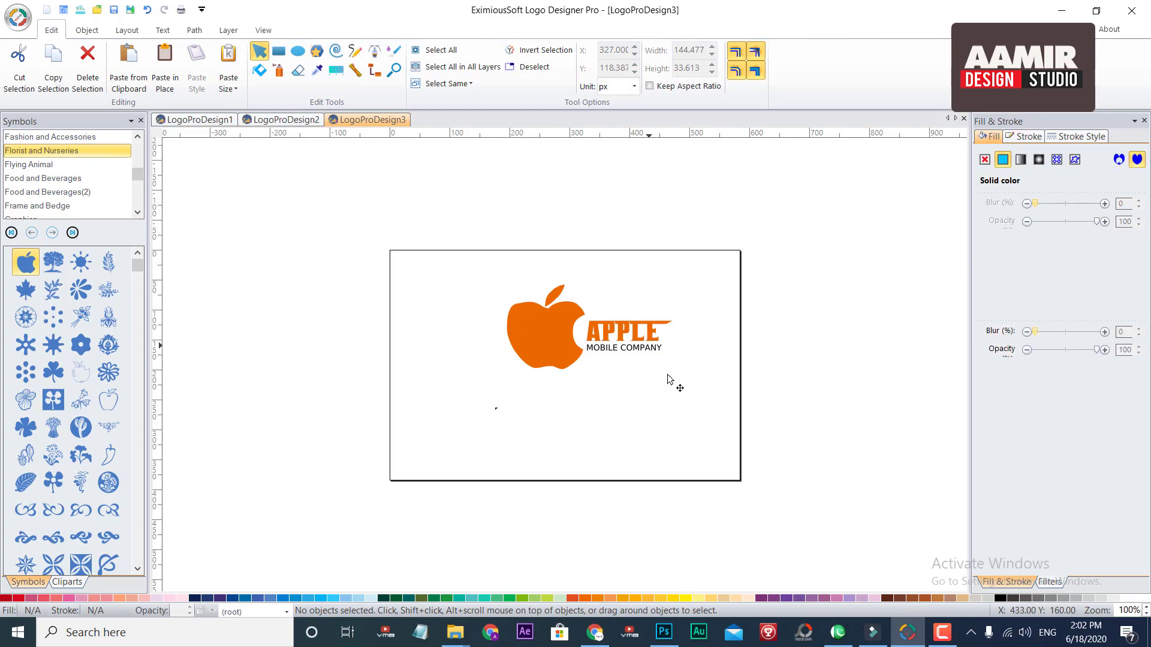
Step: Fill the MOBILE COMPANY text with red-orange and deselect it
left_click(661, 354)
left_click(578, 602)
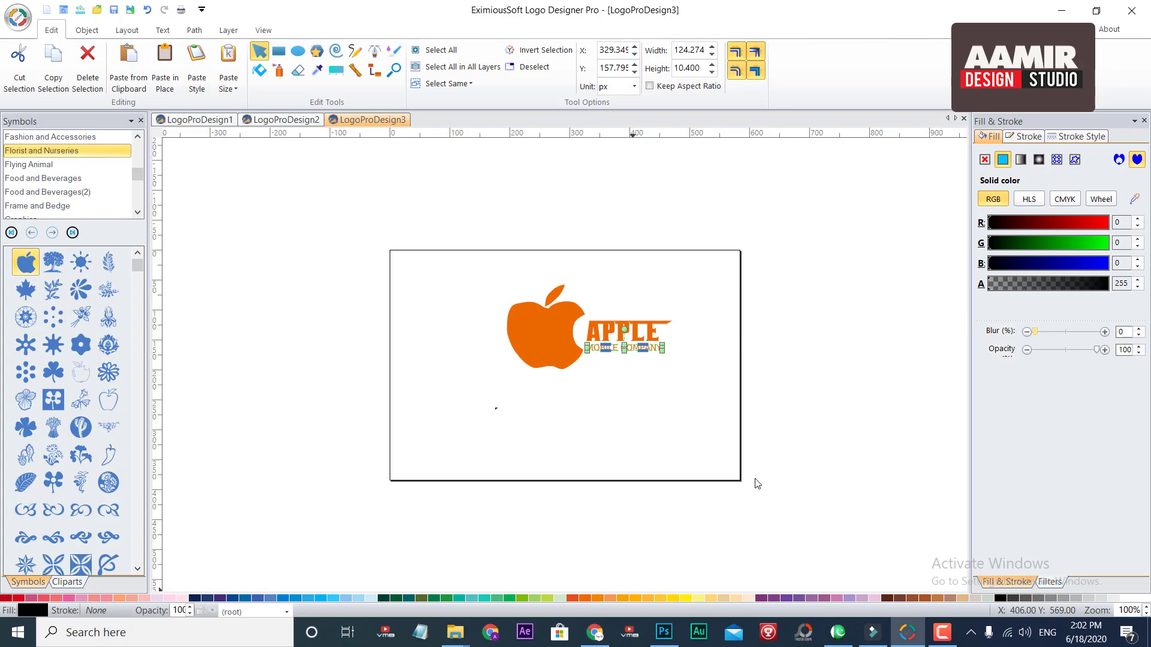
left_click(364, 399)
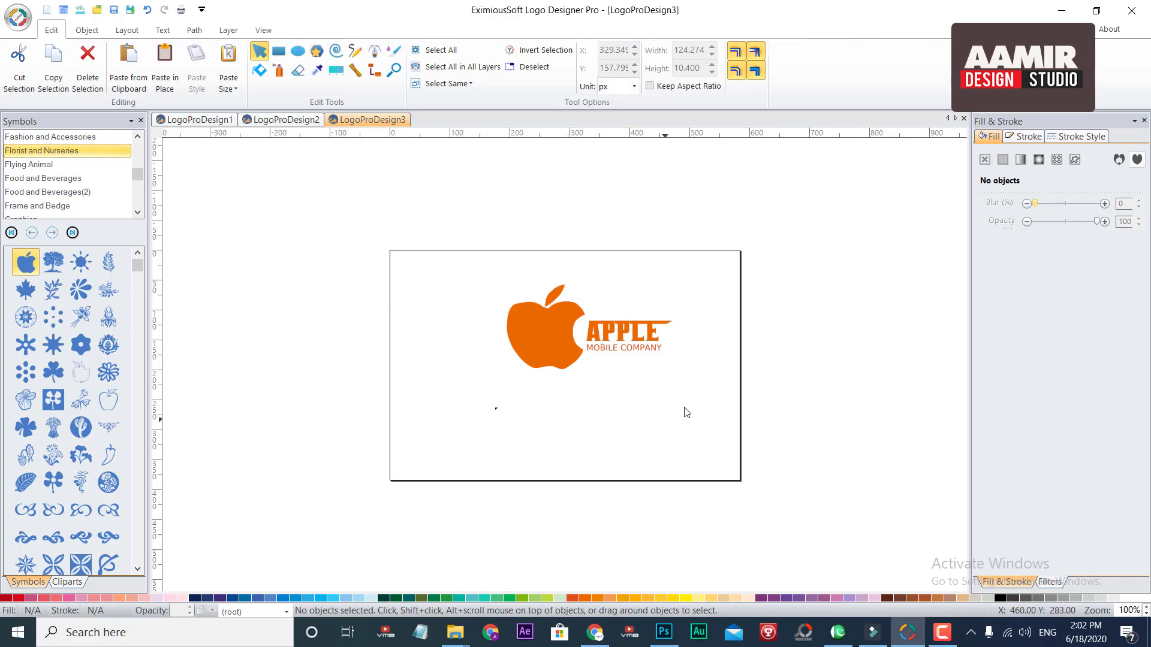
Step: Browse the symbol library's Flying Animal, Food and Beverages(2) and letters(4) categories, examining the available letter symbols
left_click(54, 164)
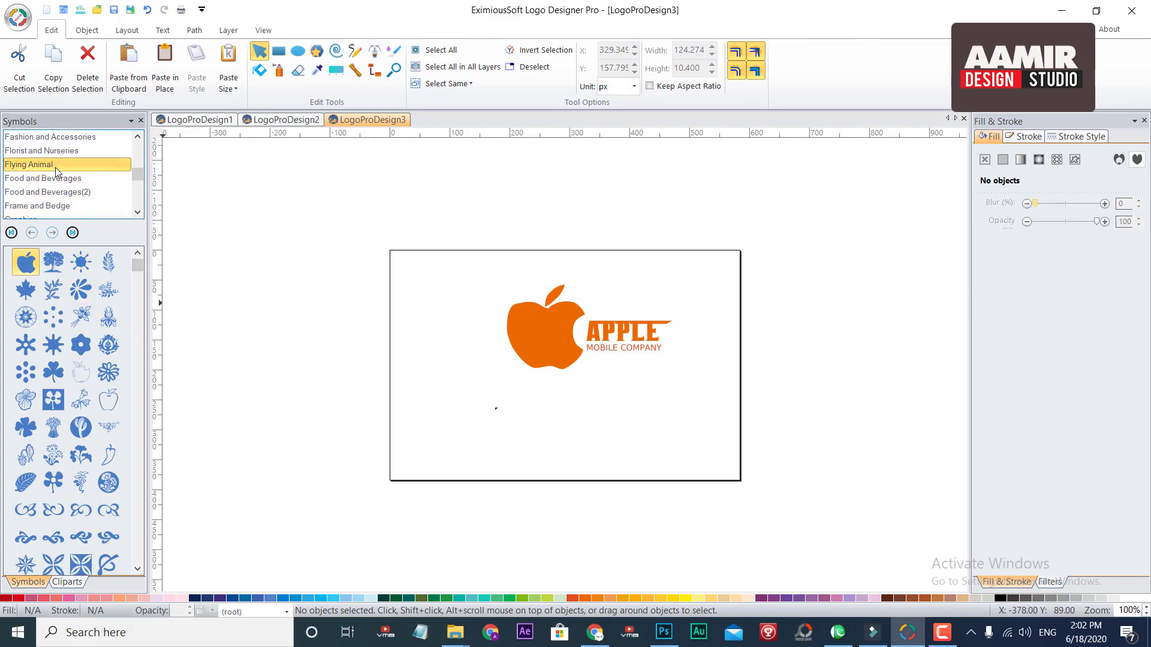
left_click(60, 192)
scroll(67, 202, "down", 1)
scroll(68, 202, "down", 3)
left_click(63, 168)
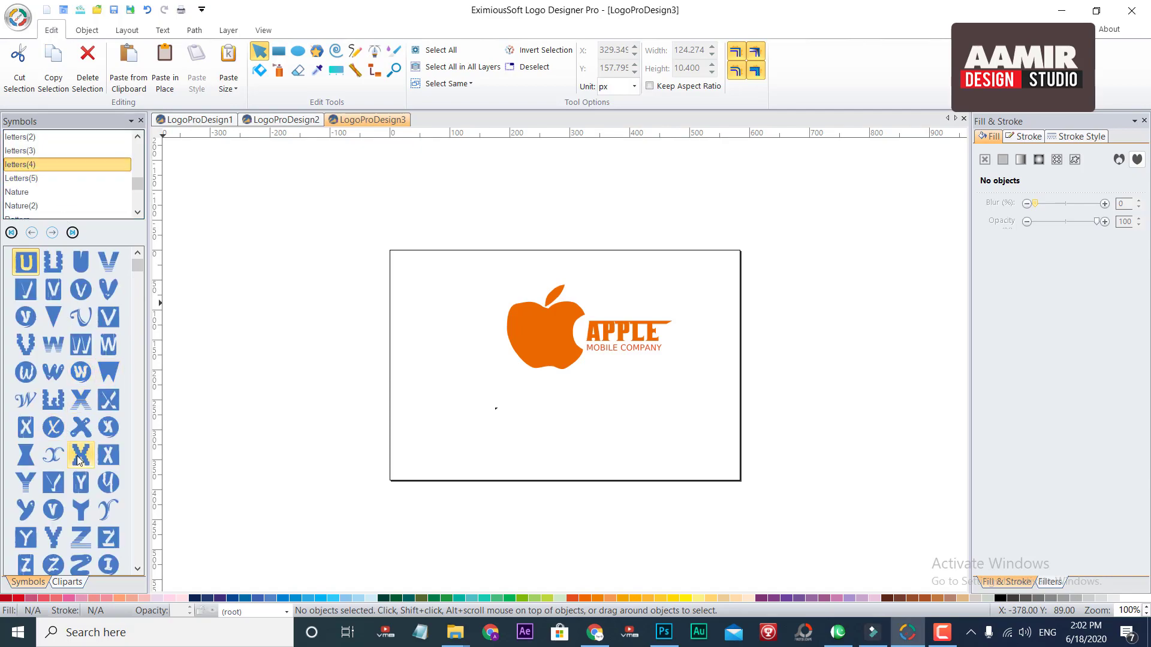
scroll(78, 419, "down", 3)
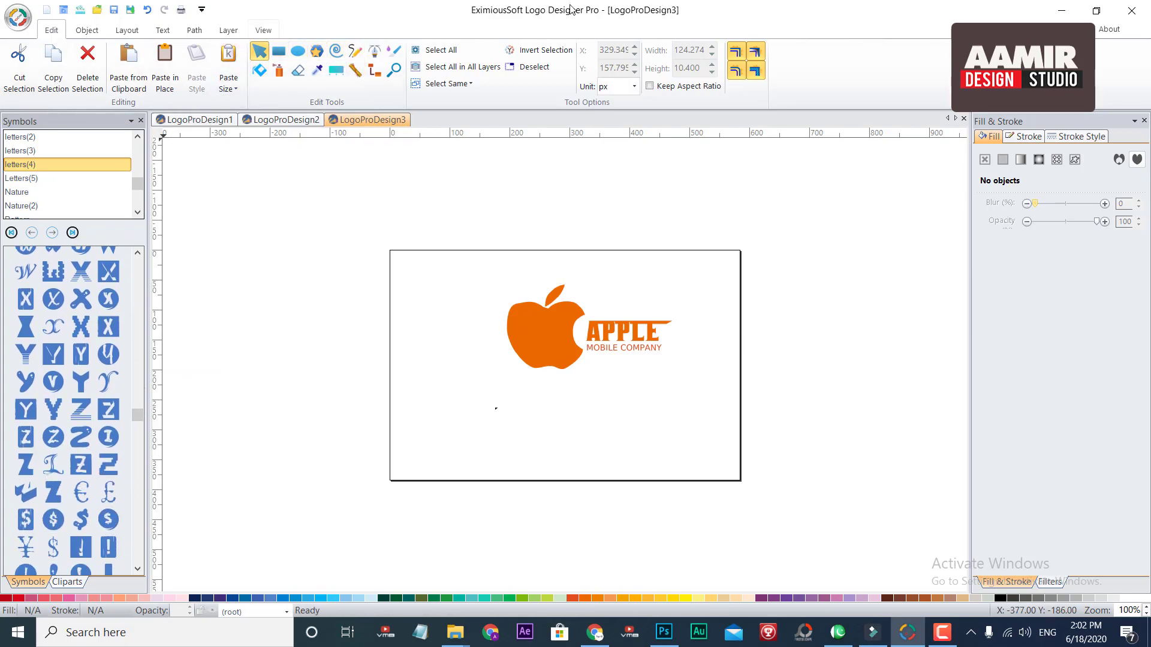
left_click(84, 35)
left_click(123, 33)
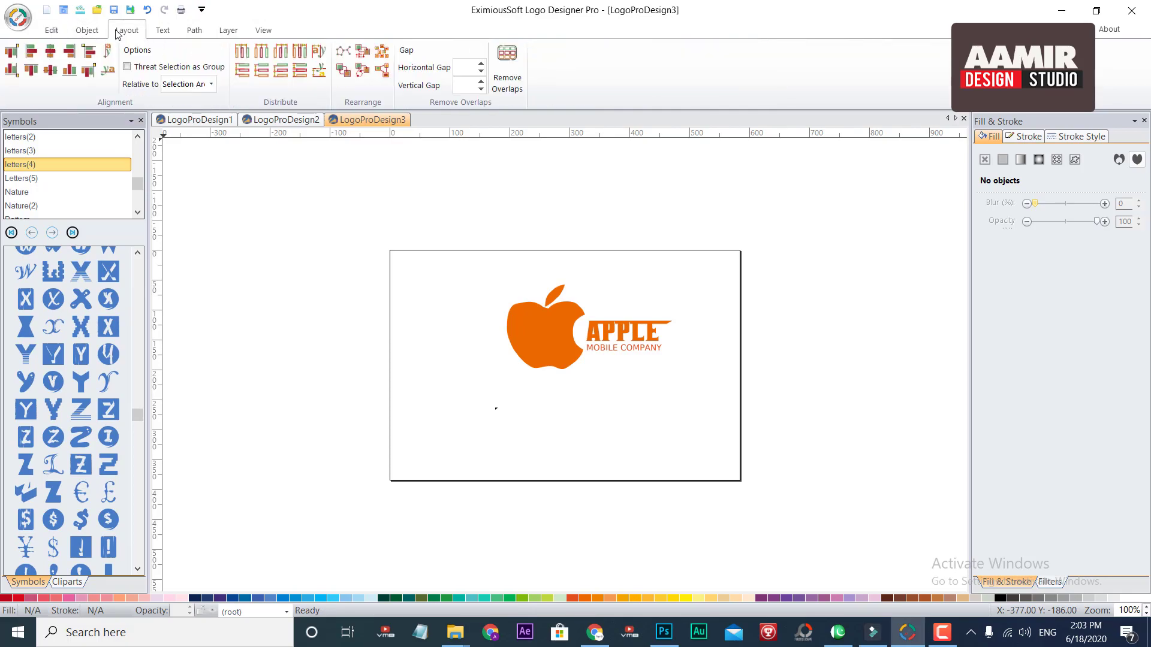
left_click(163, 31)
left_click(141, 31)
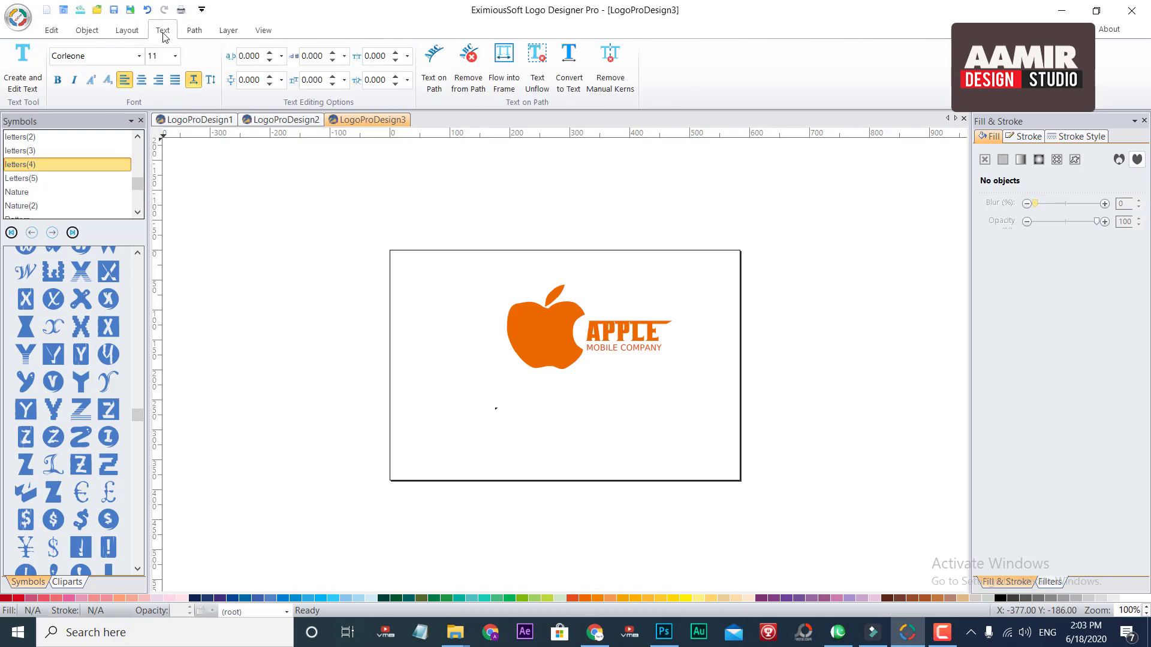
left_click(163, 32)
left_click(190, 35)
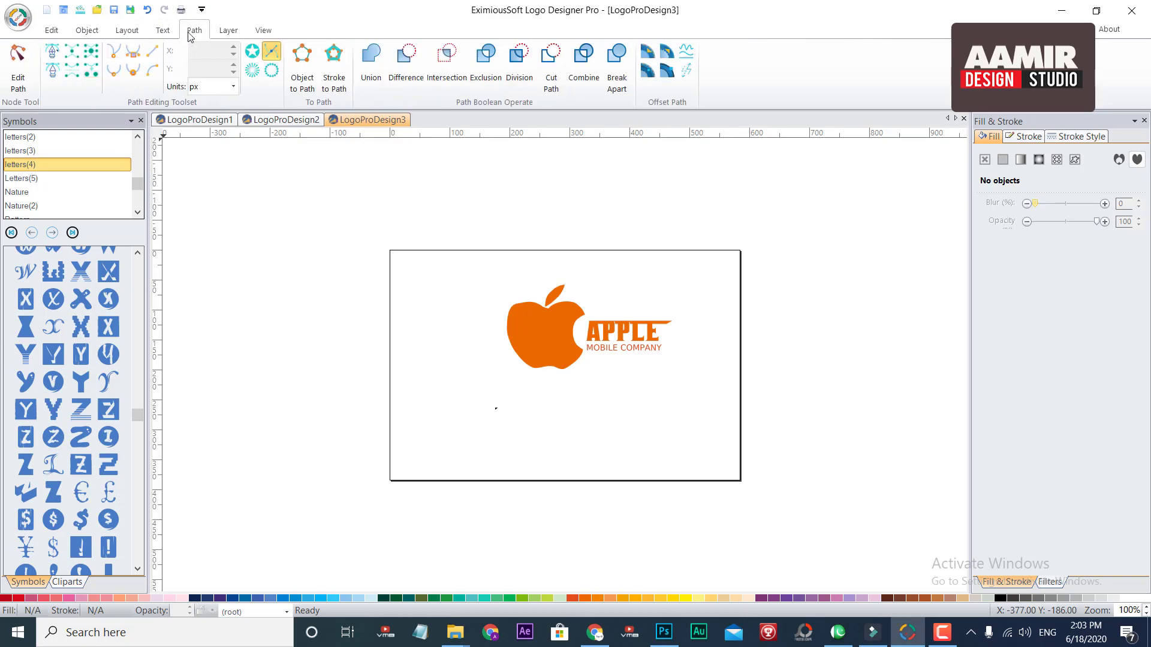
left_click(57, 34)
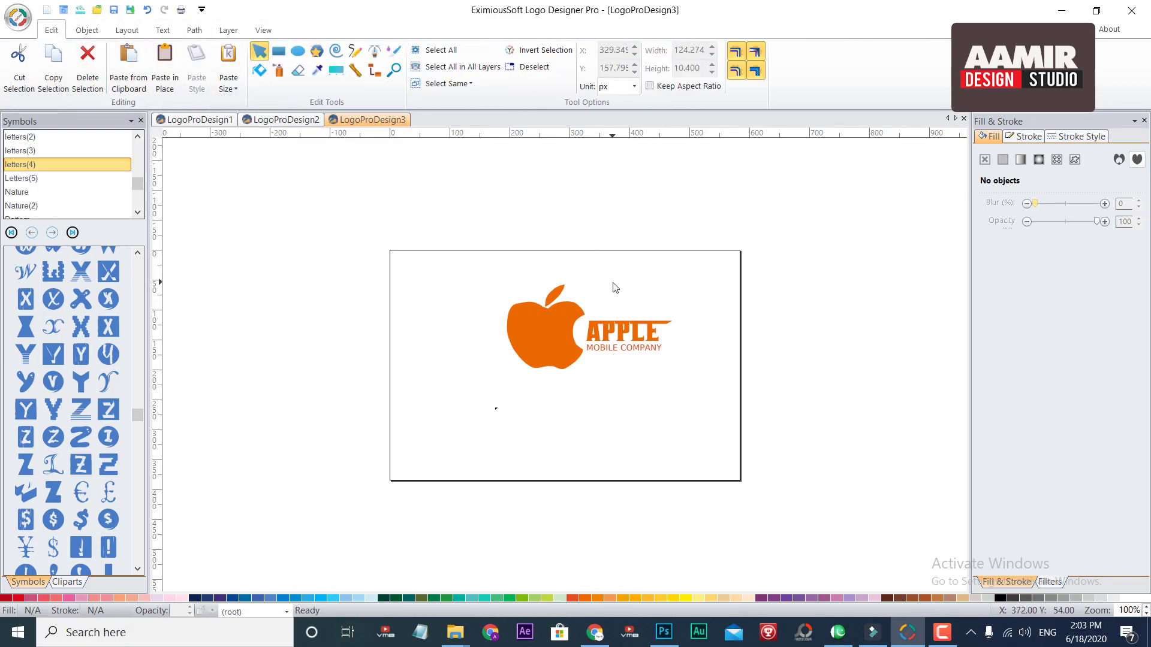